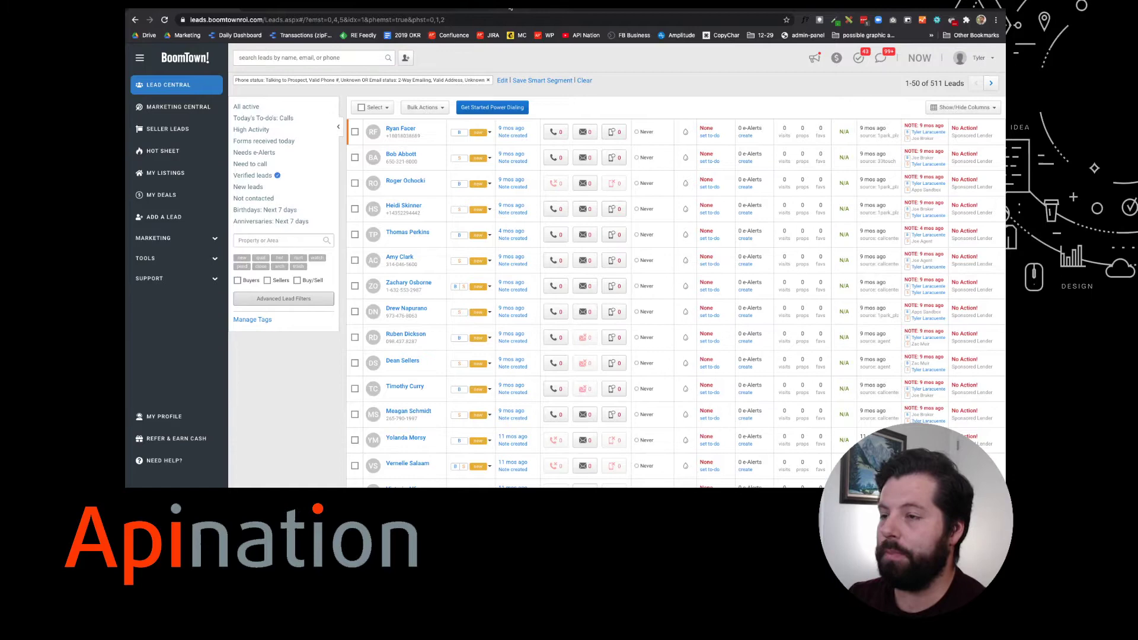
# Skim the 'What is BombBomb?' section on bombbomb.com, then return to the Apination homepage.
pyautogui.hotkey('ctrl', 'Tab')
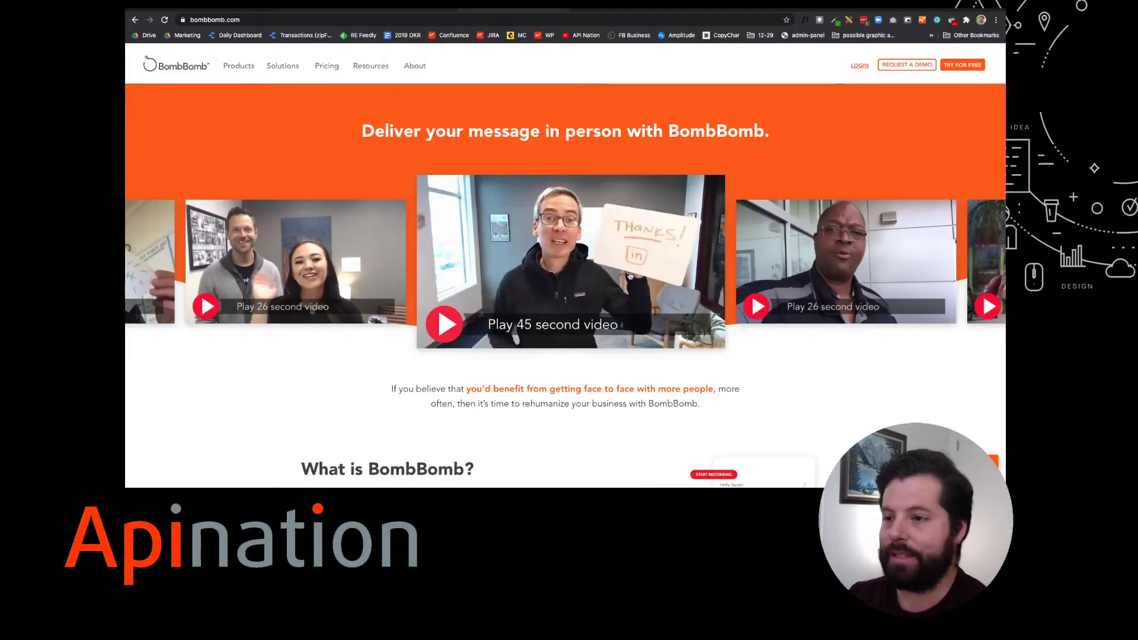
pyautogui.scroll(-3, 630, 272)
pyautogui.scroll(-2, 630, 272)
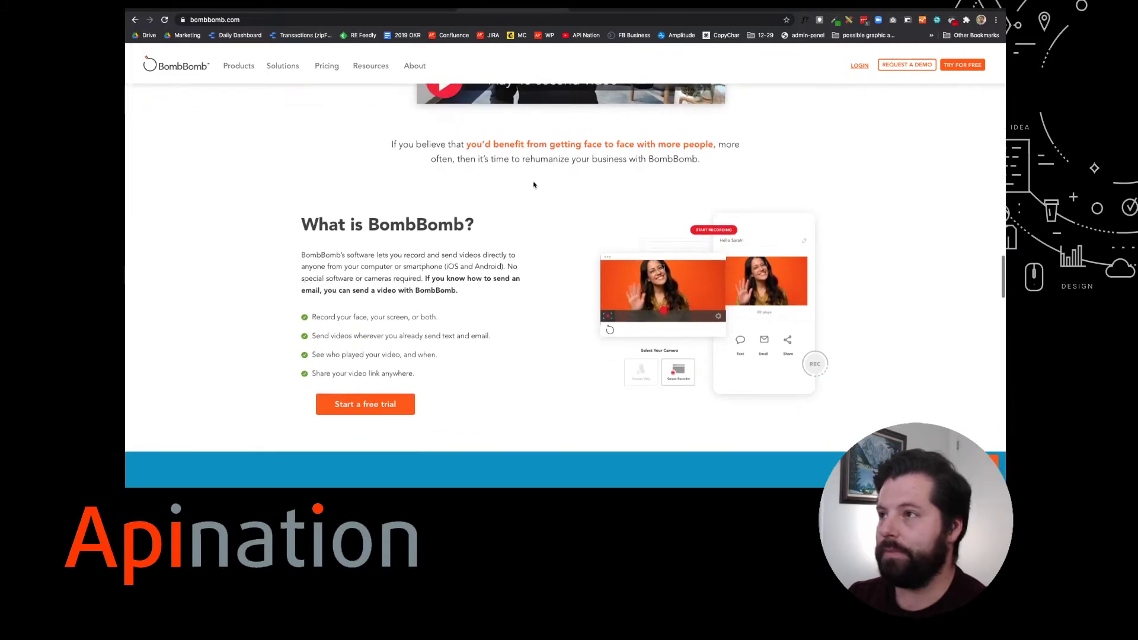
pyautogui.click(293, 9)
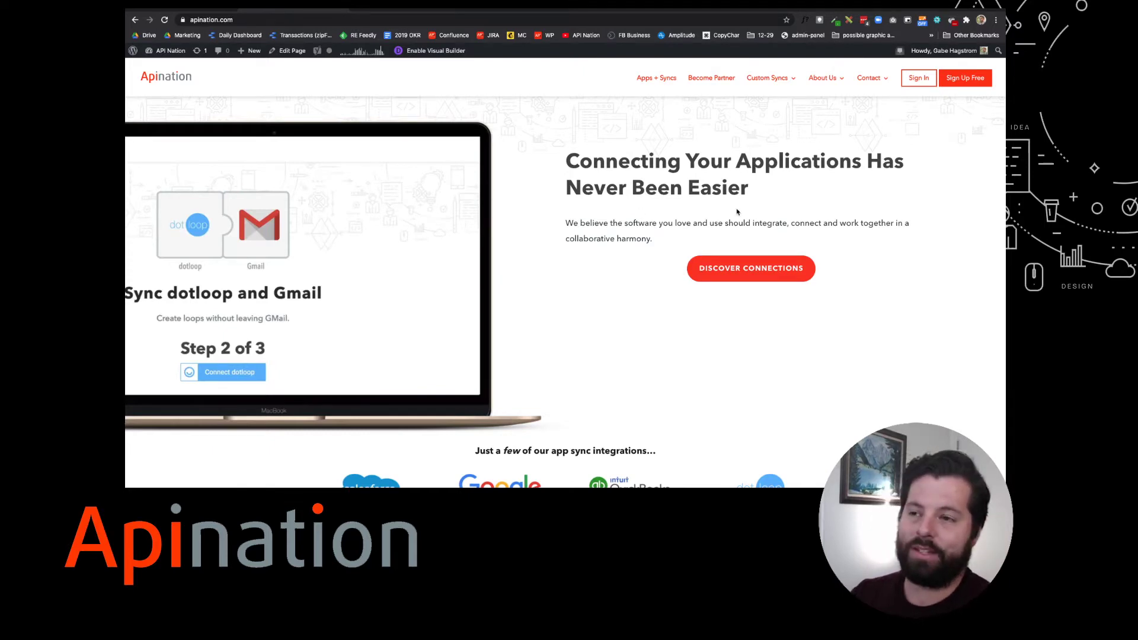
# From Discover Connections, pair BoomTown with BombBomb and use the contacts-to-people sync template.
pyautogui.click(741, 271)
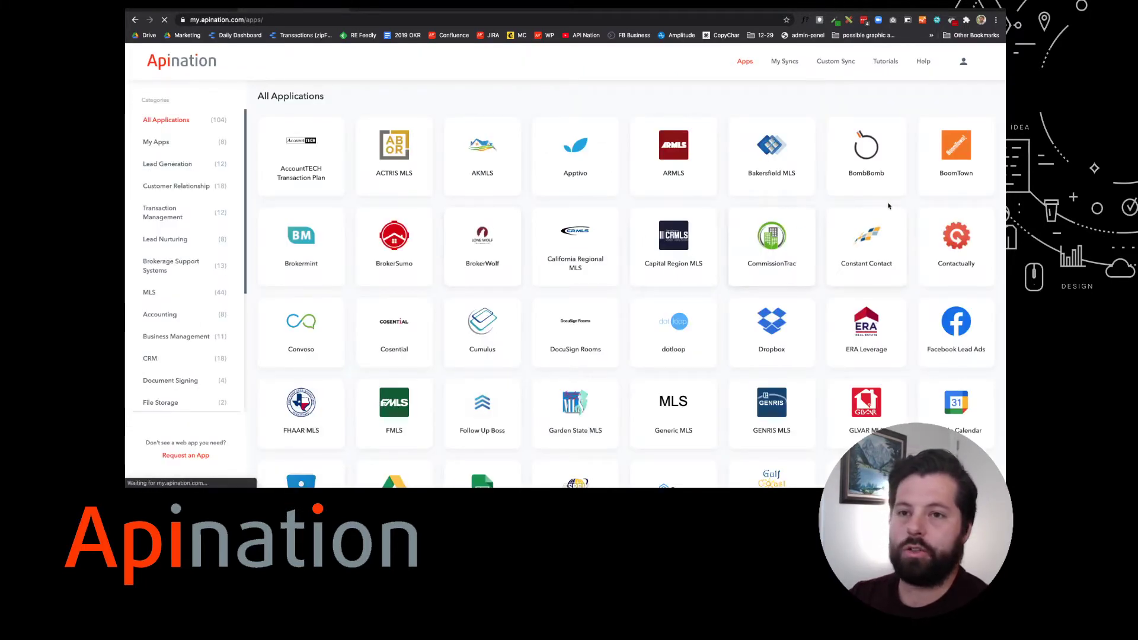
pyautogui.scroll(-3, 770, 238)
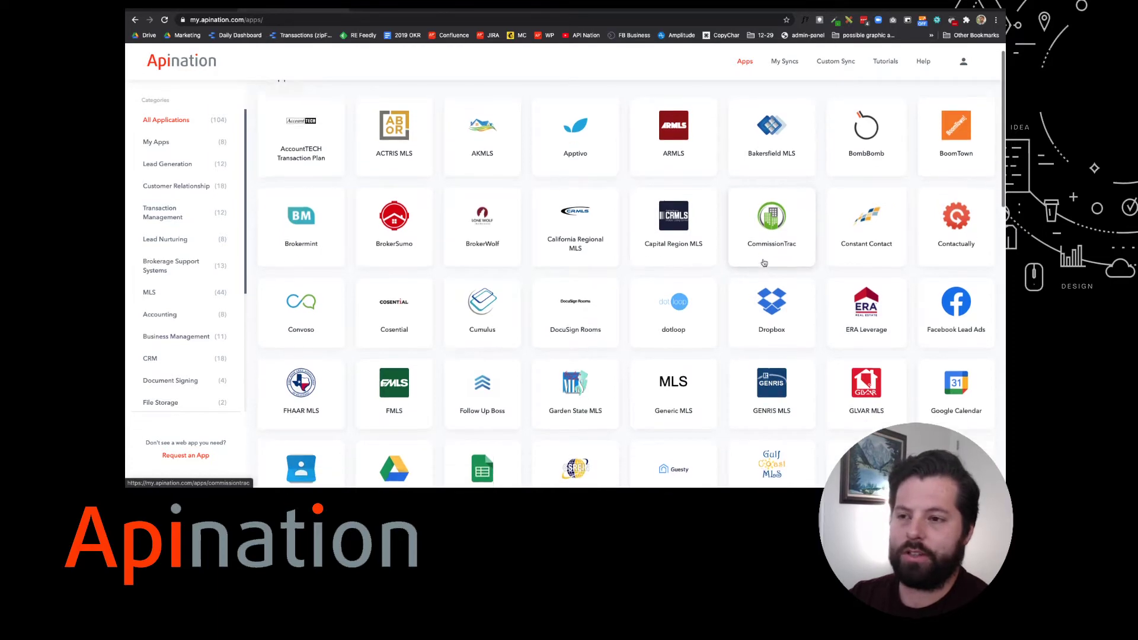
pyautogui.scroll(-2, 764, 264)
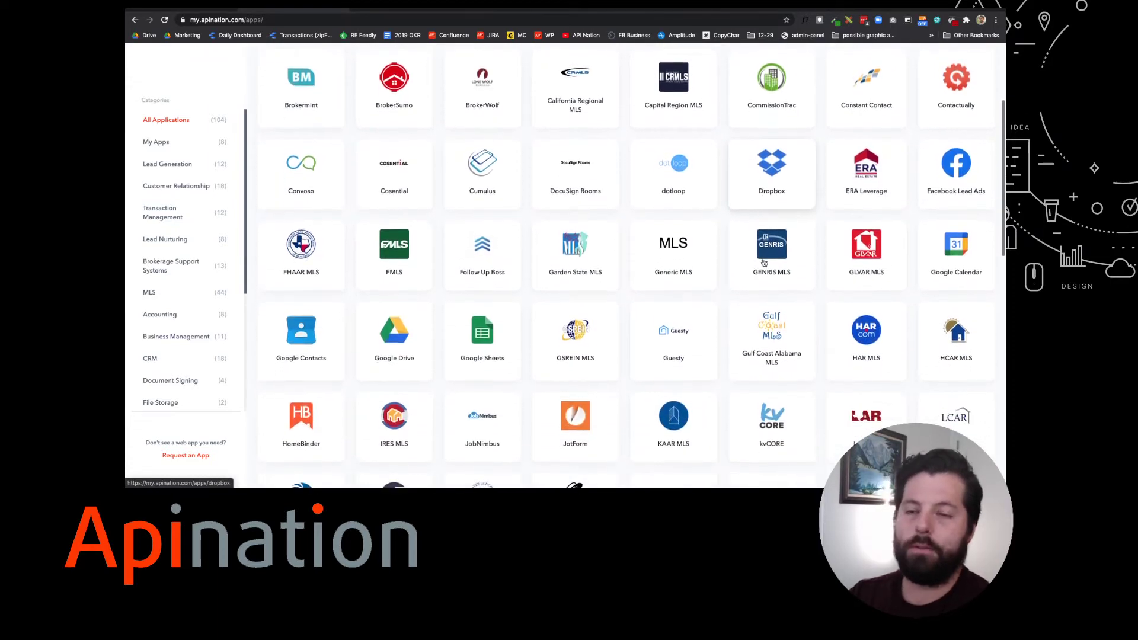
pyautogui.scroll(-2, 764, 263)
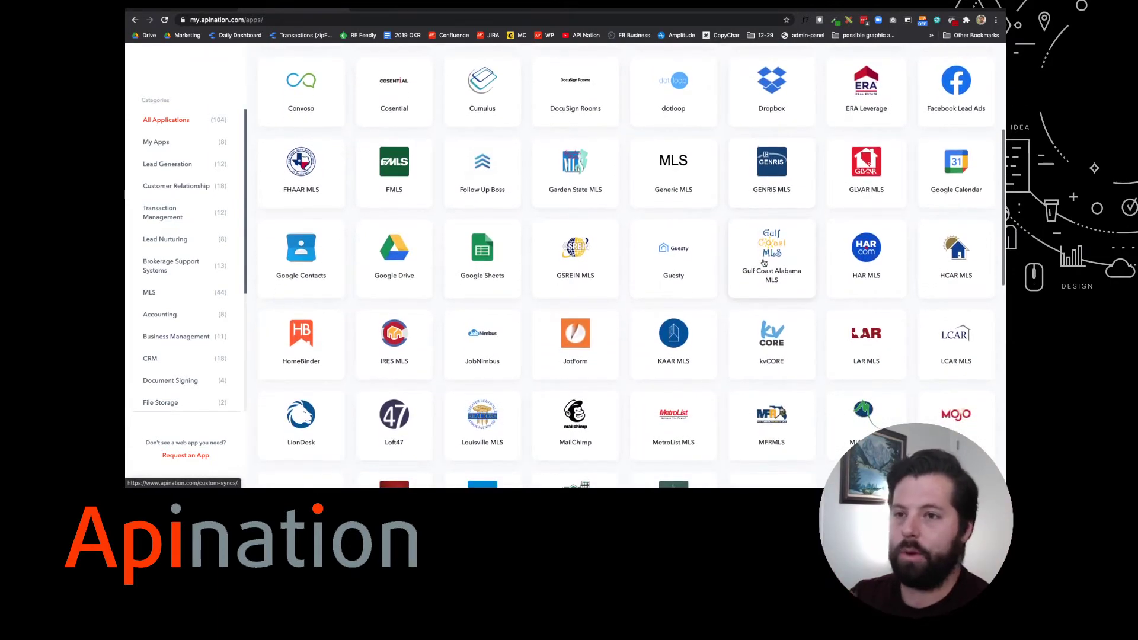
pyautogui.scroll(5, 771, 267)
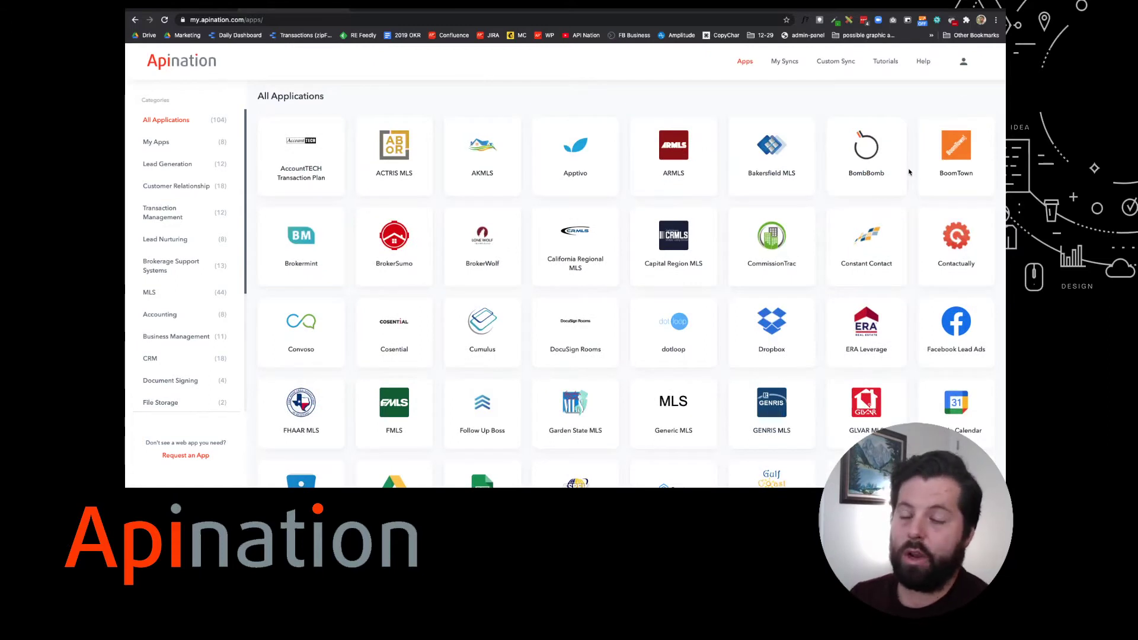
pyautogui.click(953, 154)
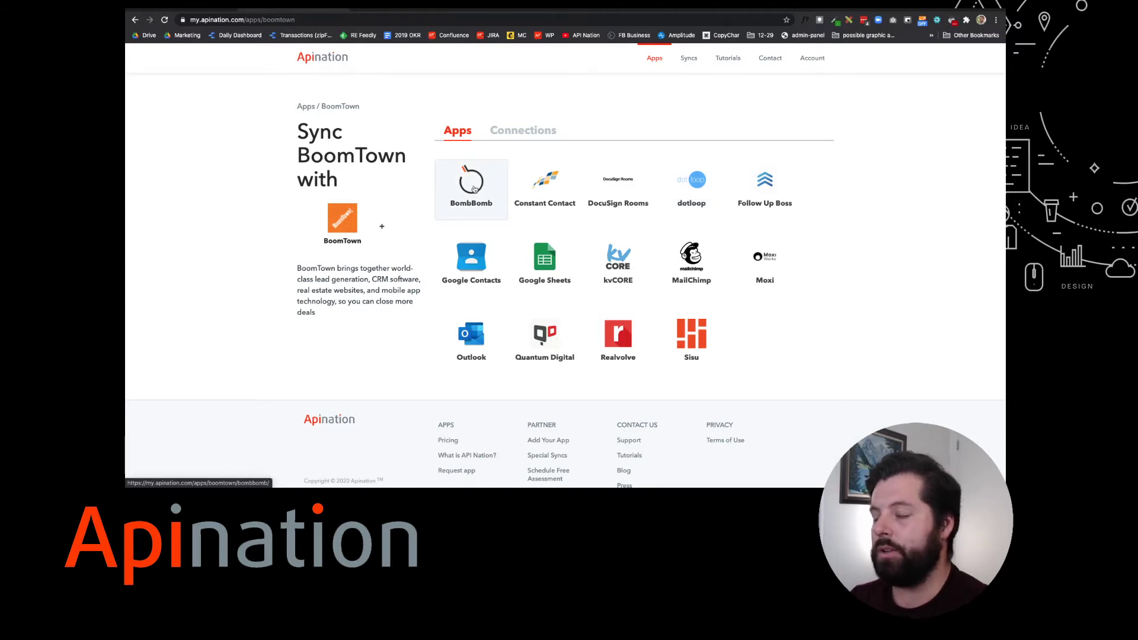
pyautogui.click(474, 189)
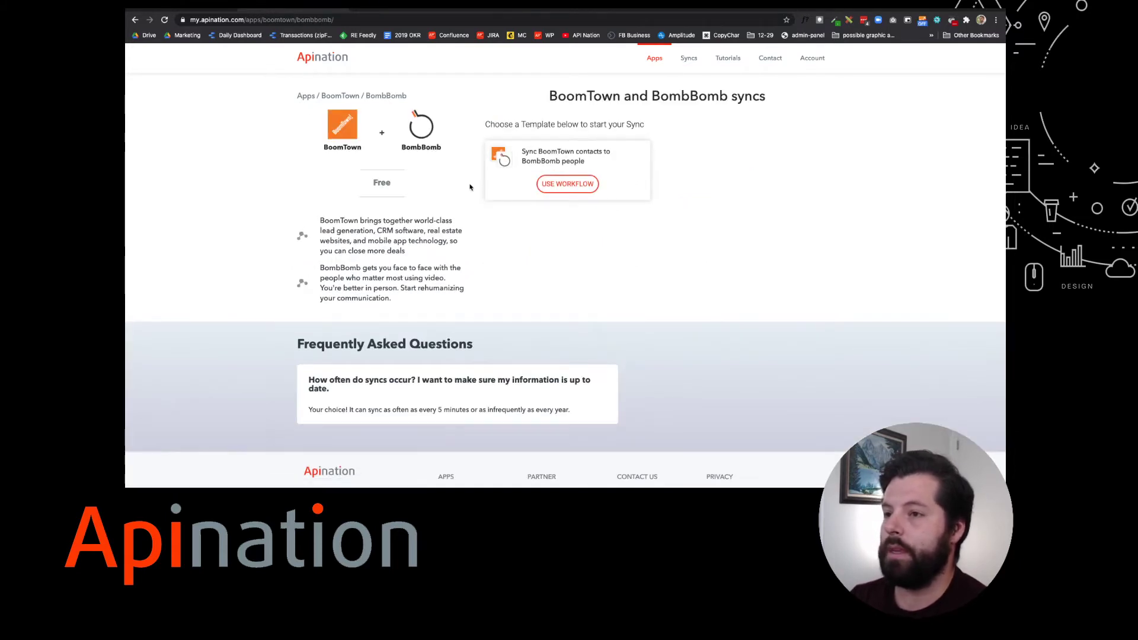
pyautogui.click(565, 188)
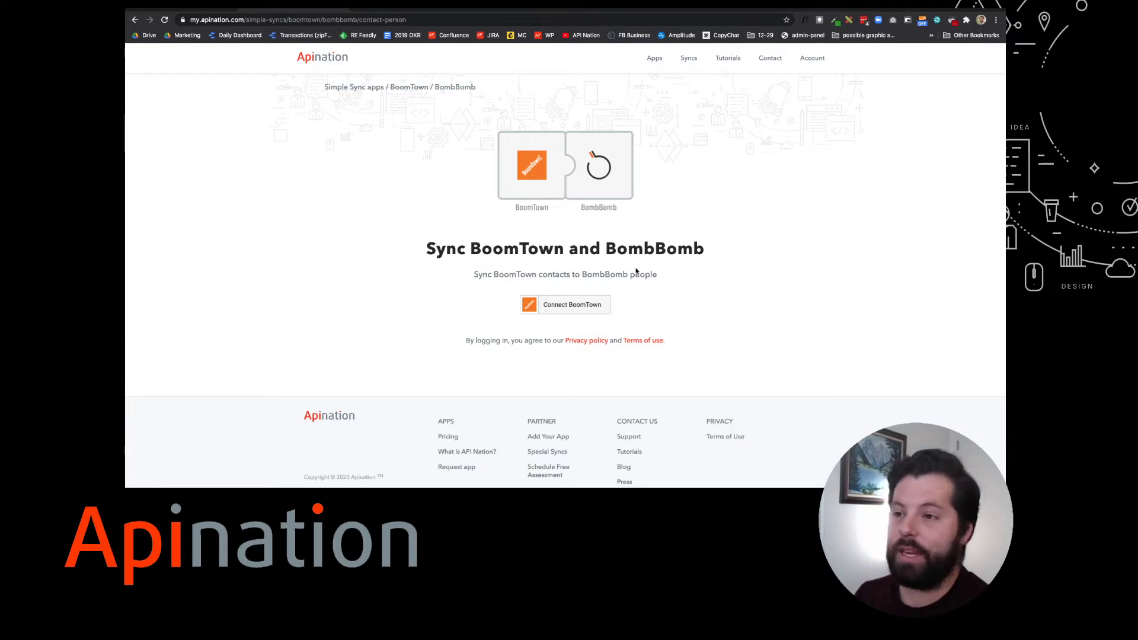
# Authorize Apination's access to the BoomTown account, then to the BombBomb account.
pyautogui.click(564, 312)
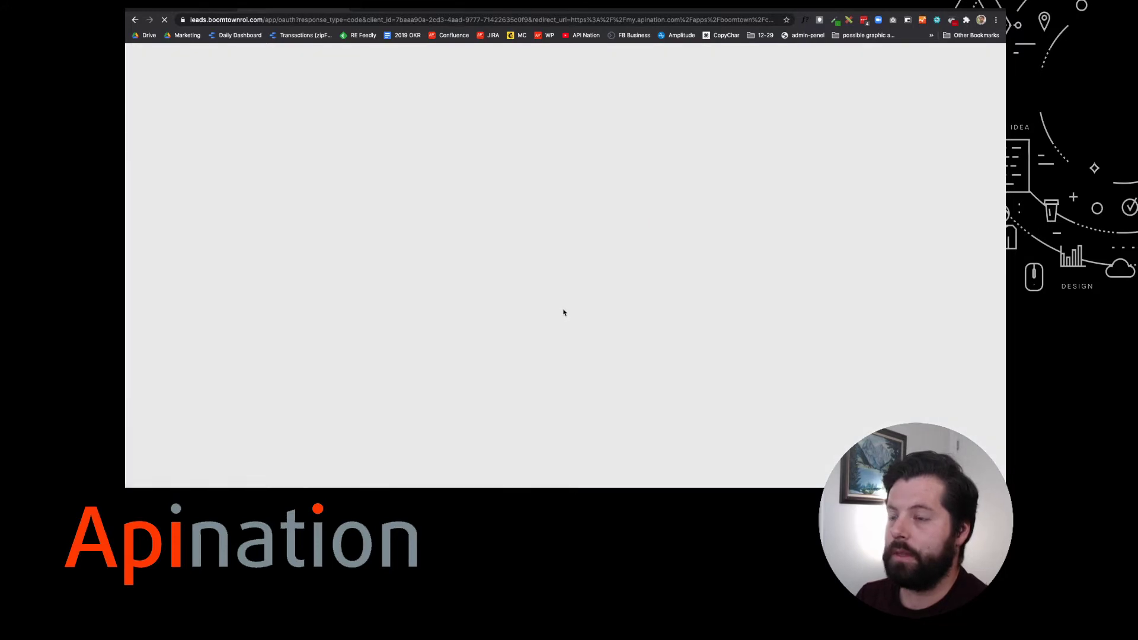
pyautogui.click(409, 185)
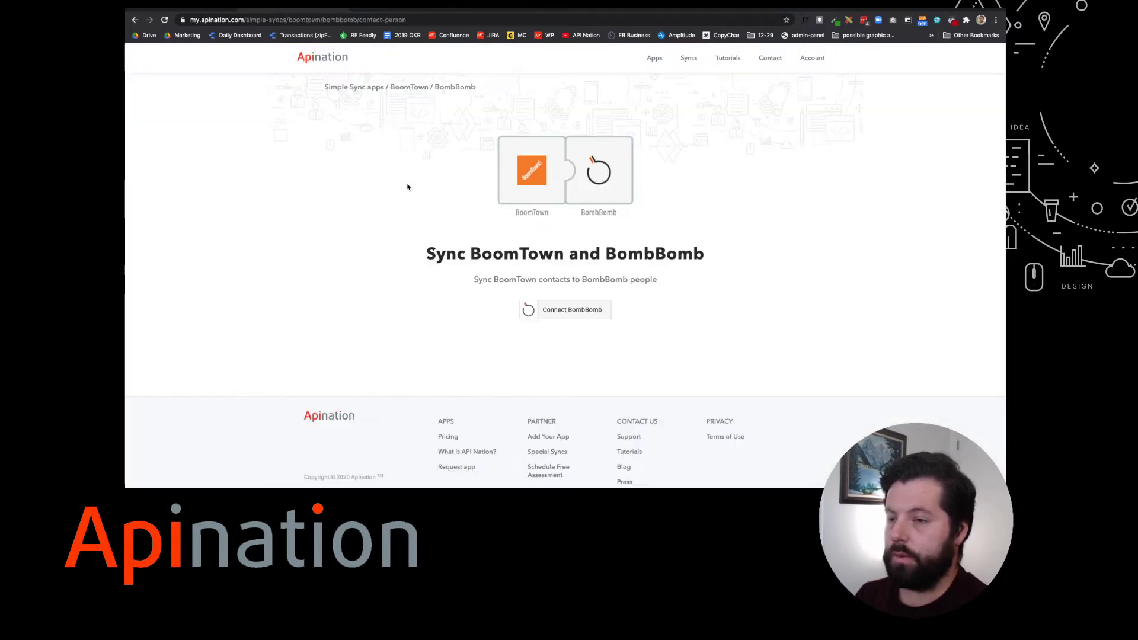
pyautogui.click(553, 310)
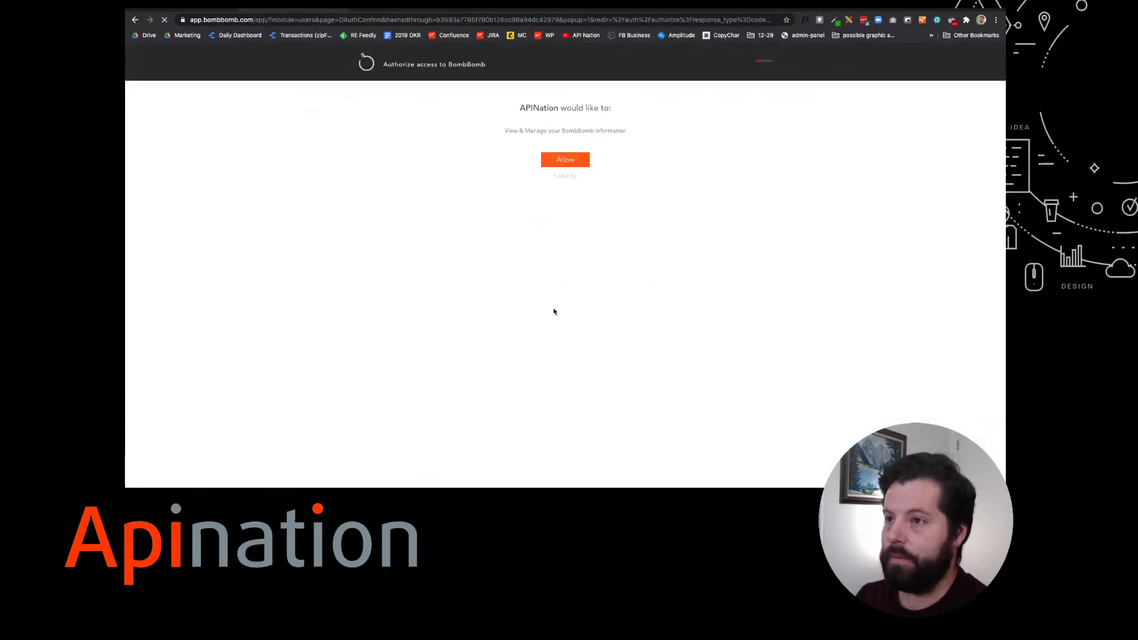
pyautogui.click(566, 161)
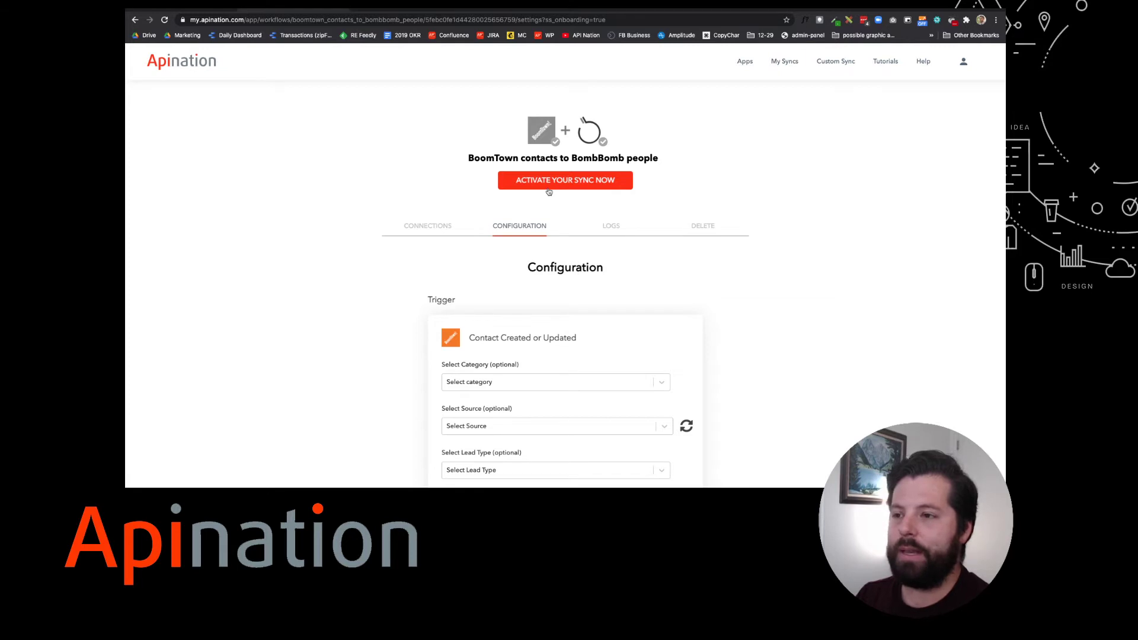
# Try the New lead category, then clear it so Category stays empty.
pyautogui.scroll(-3, 549, 191)
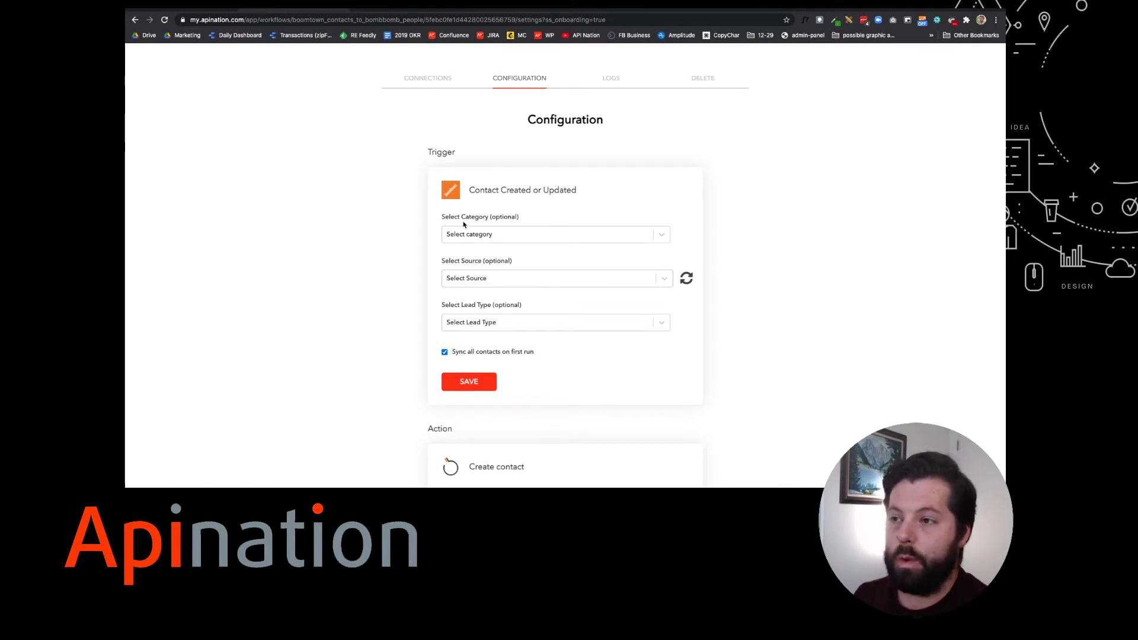
pyautogui.click(494, 237)
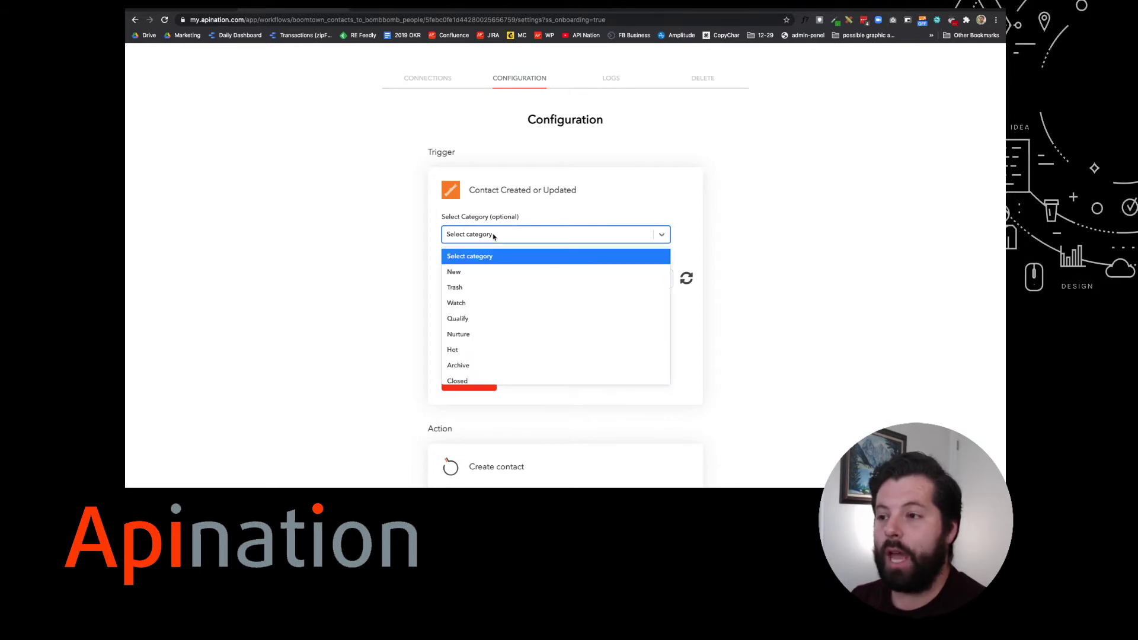
pyautogui.click(480, 272)
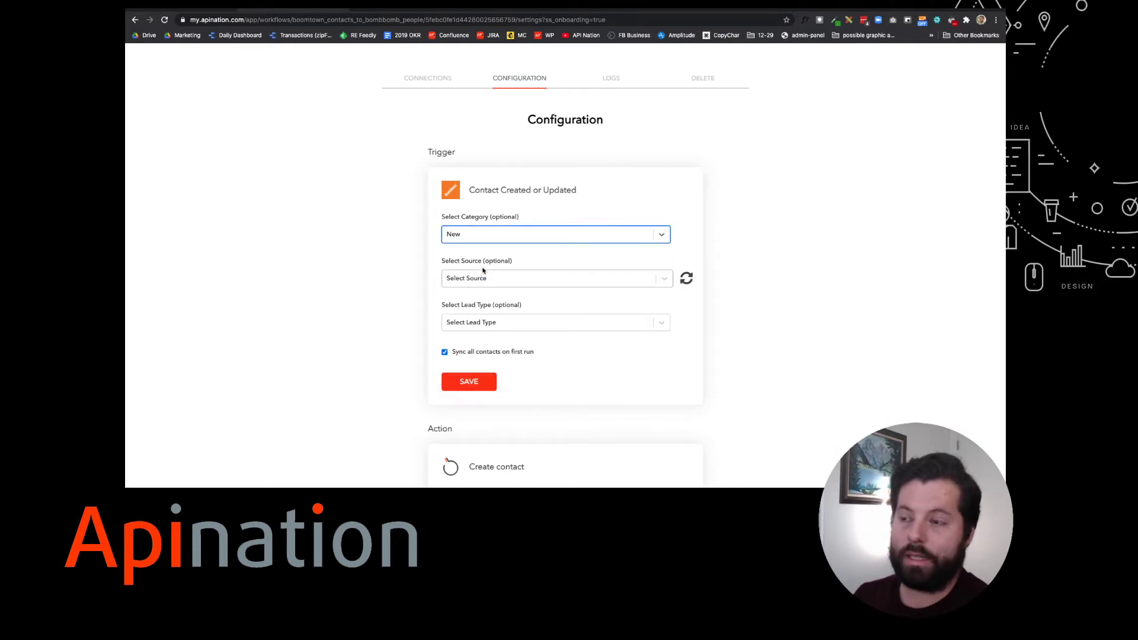
pyautogui.click(507, 238)
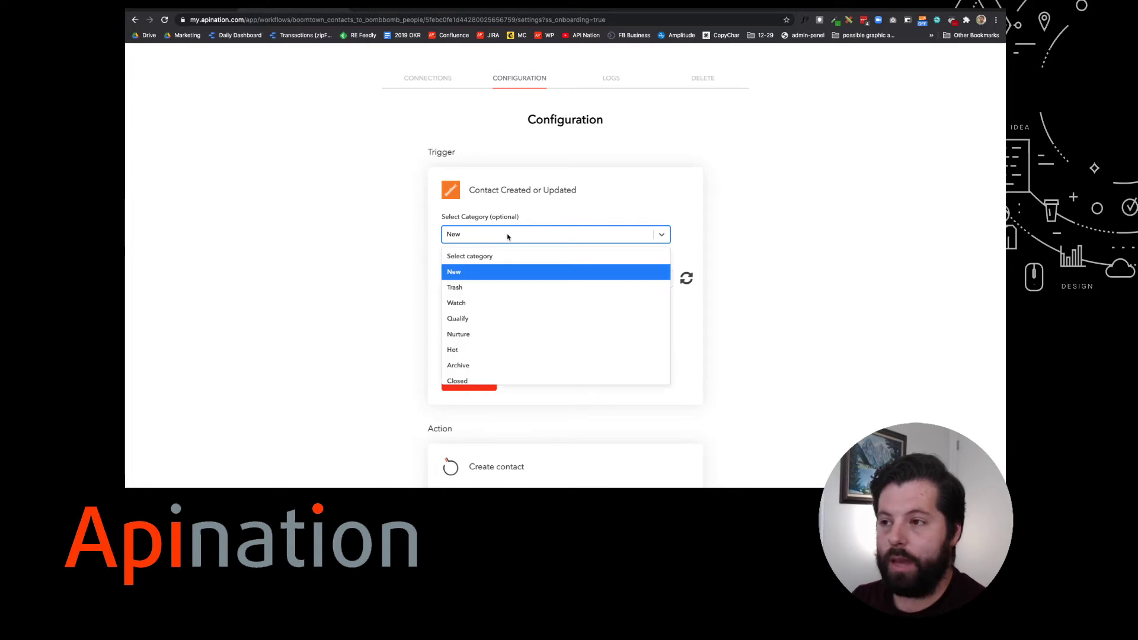
pyautogui.click(497, 256)
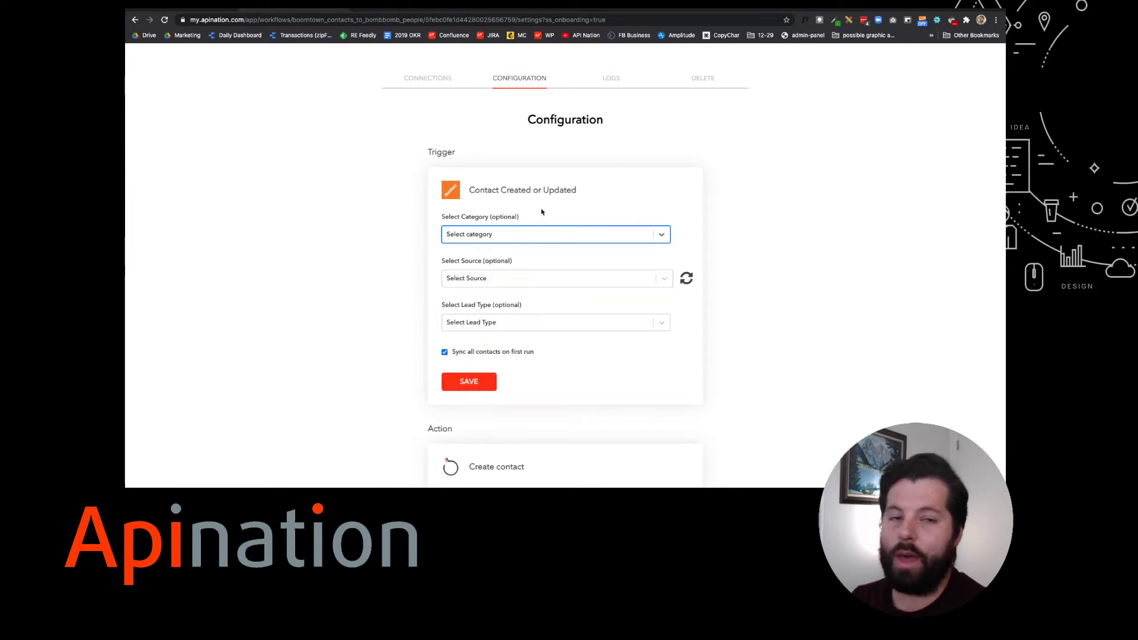
# Try Facebook Ad as the lead source, then clear it to leave Source unrestricted.
pyautogui.click(541, 279)
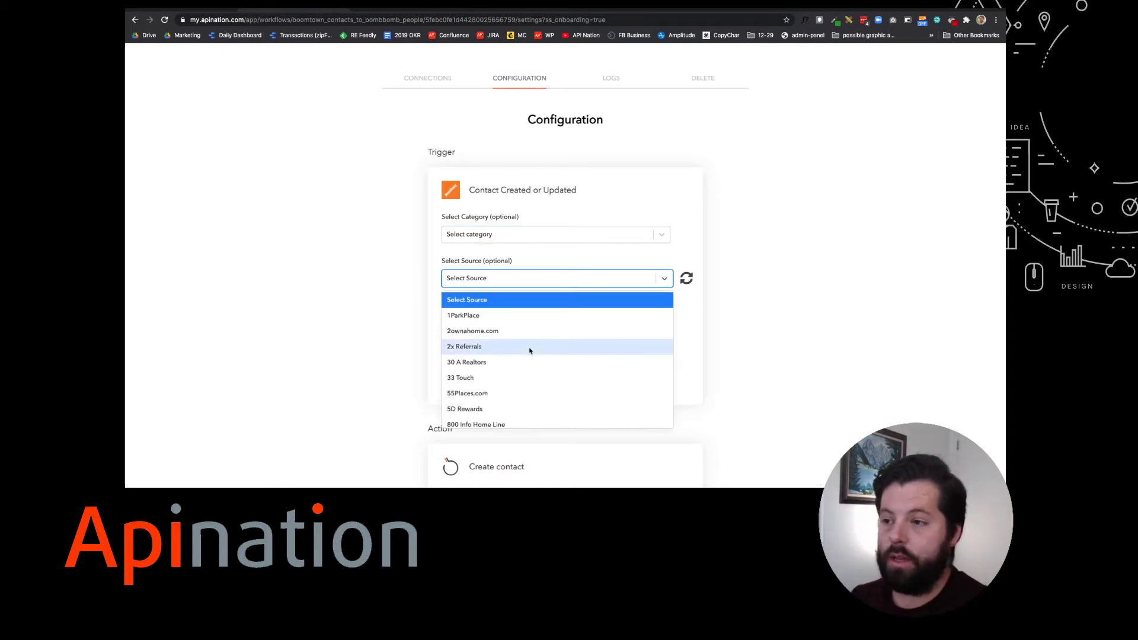
pyautogui.scroll(-1, 530, 351)
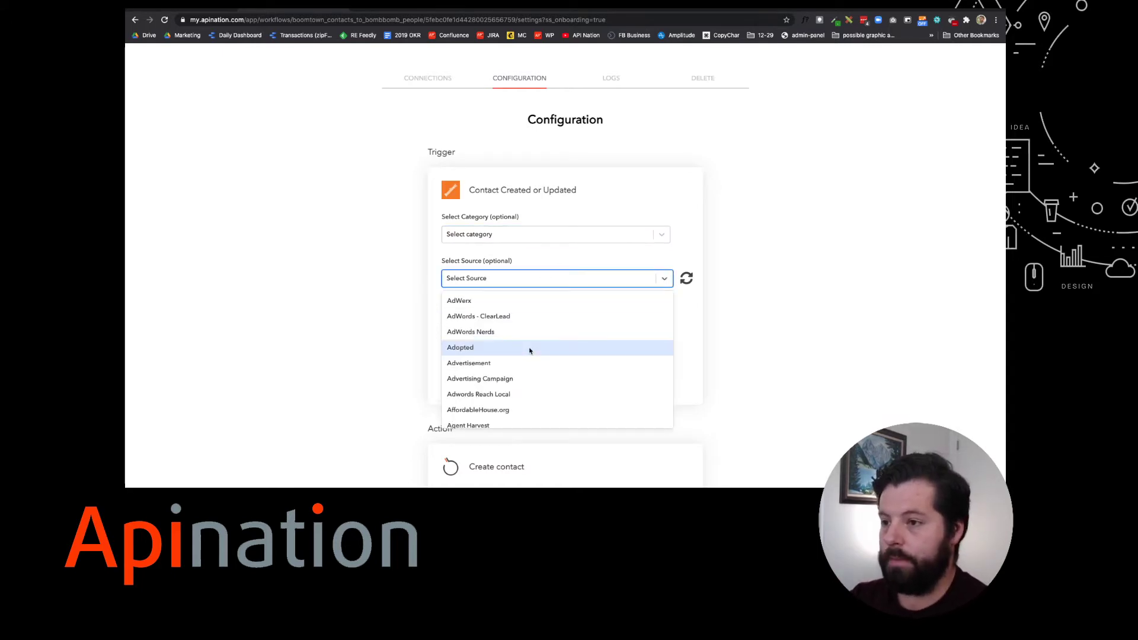
pyautogui.scroll(-5, 533, 335)
pyautogui.click(536, 317)
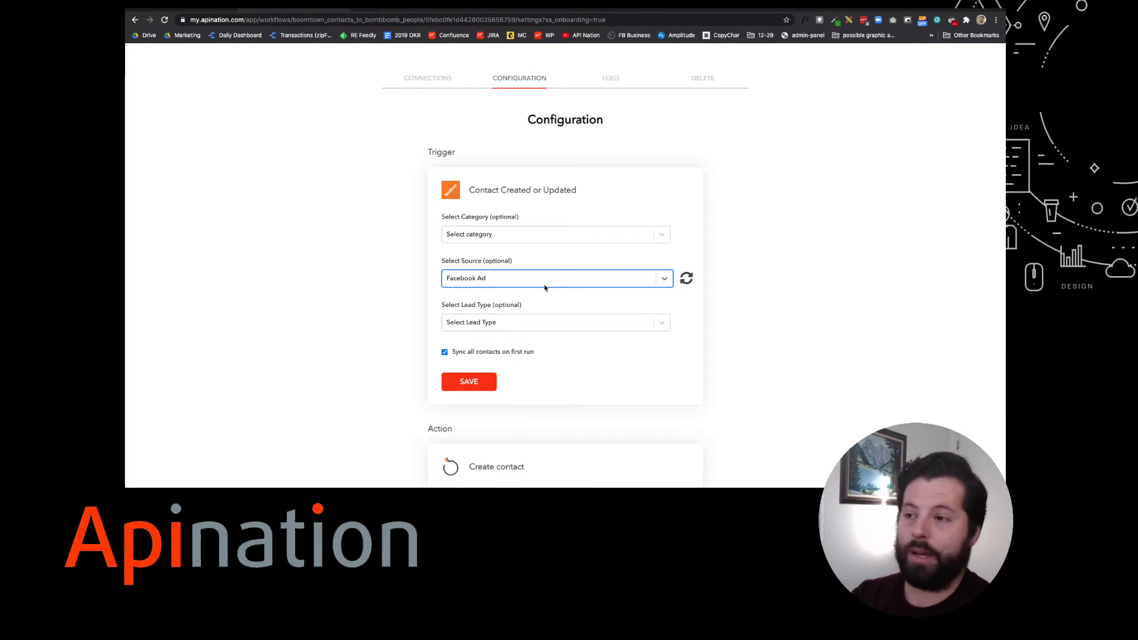
pyautogui.click(652, 277)
pyautogui.scroll(10, 584, 301)
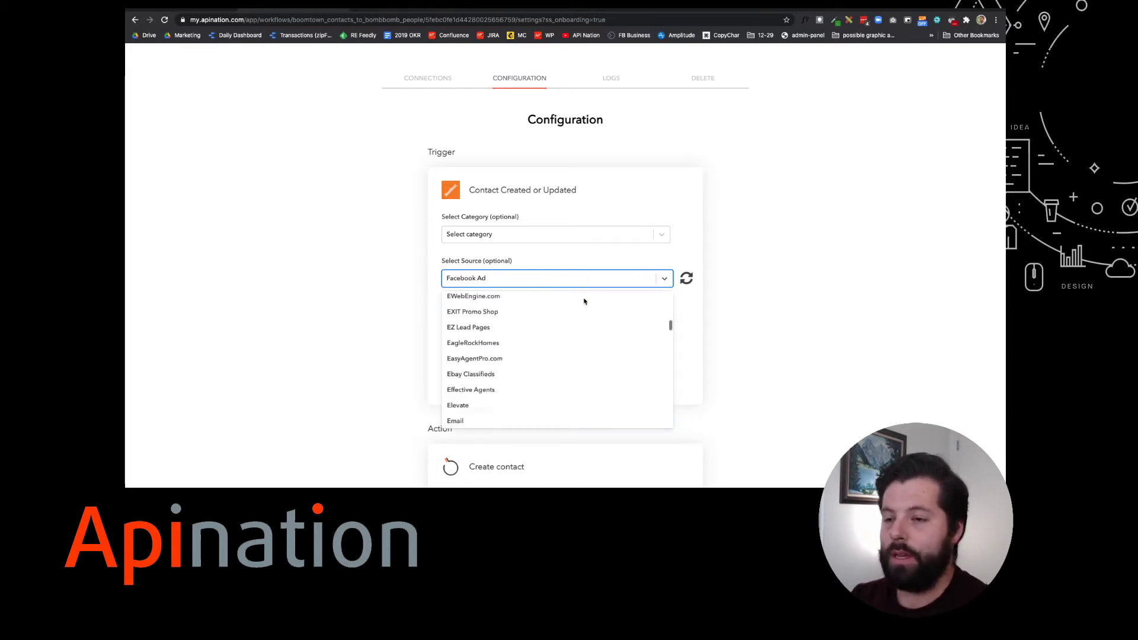
pyautogui.scroll(3, 584, 301)
pyautogui.click(584, 301)
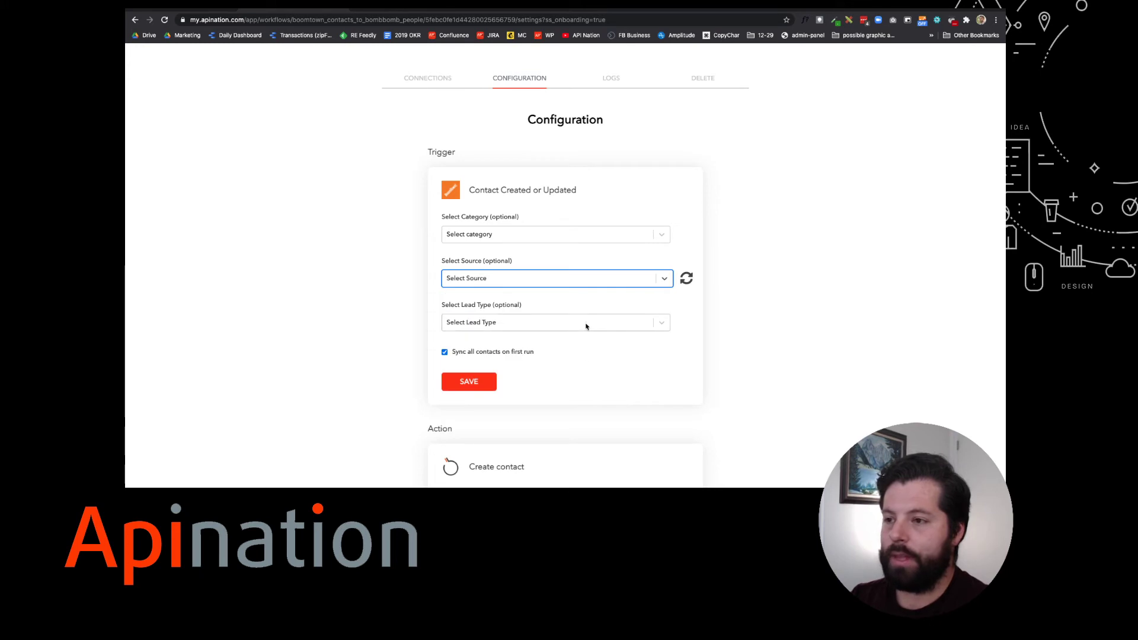
# Set Lead Type to Buyer and enable 'Sync all contacts on first run'.
pyautogui.click(657, 320)
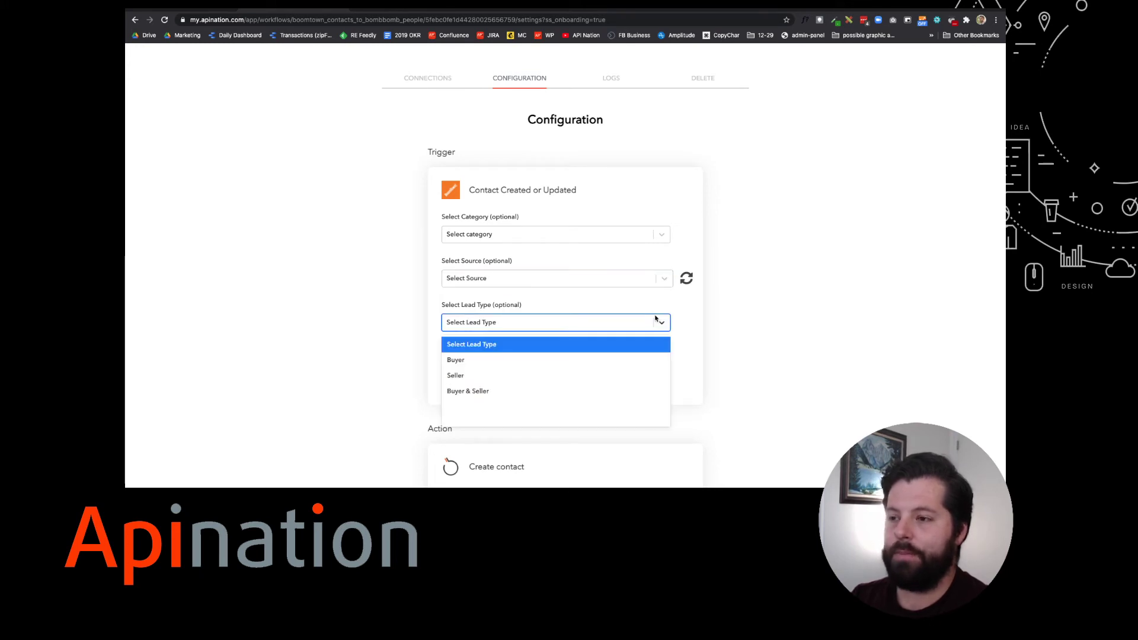
pyautogui.click(582, 361)
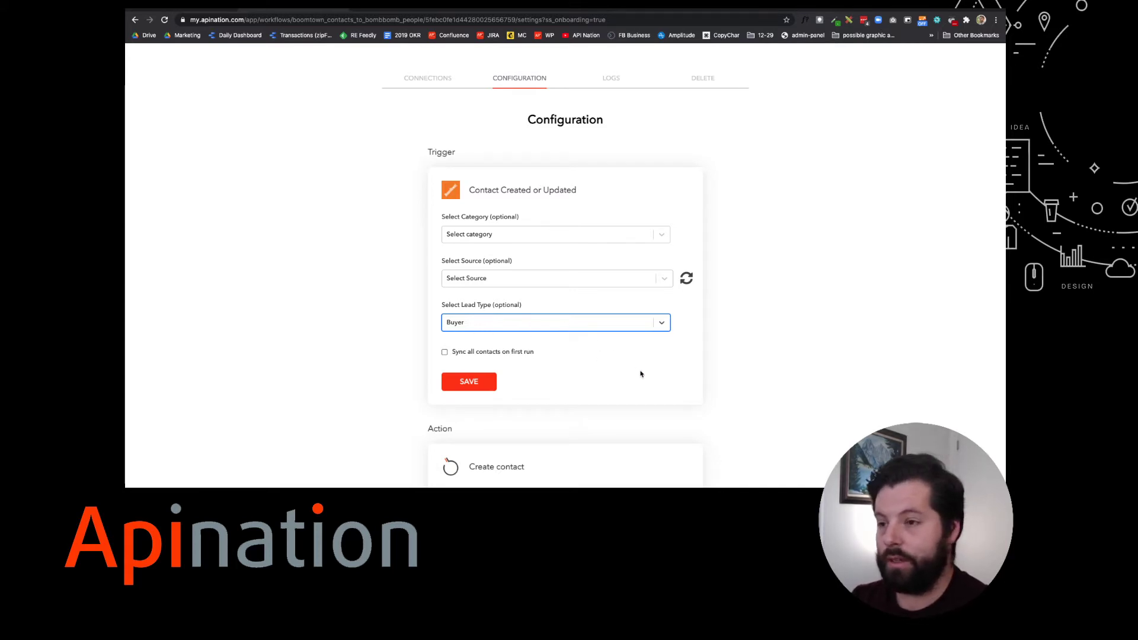
pyautogui.scroll(-1, 464, 325)
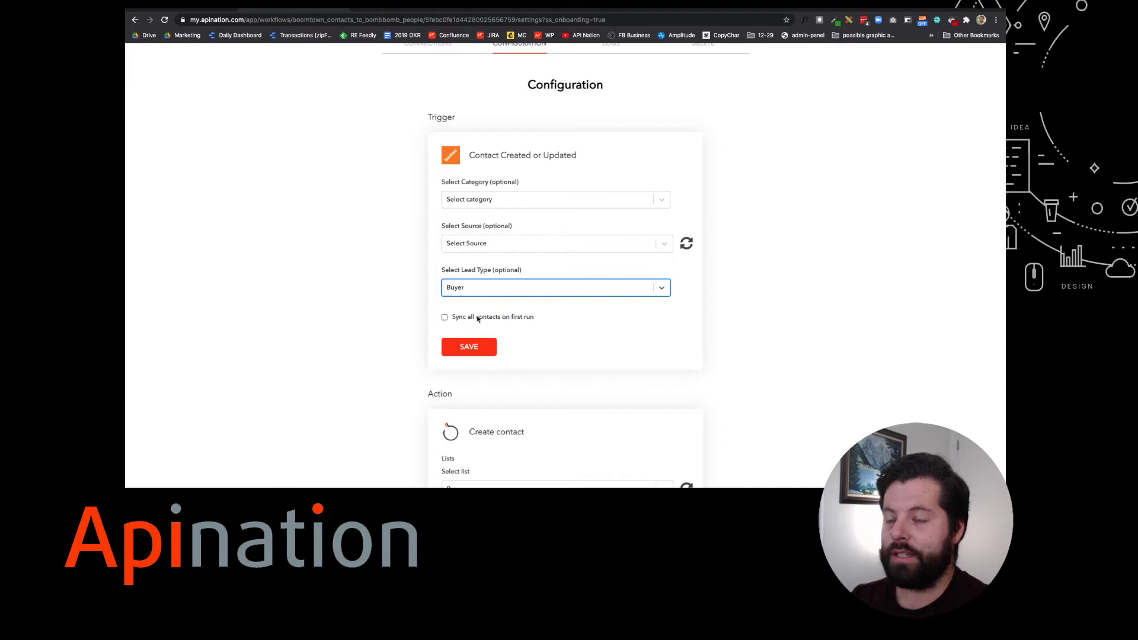
pyautogui.click(457, 320)
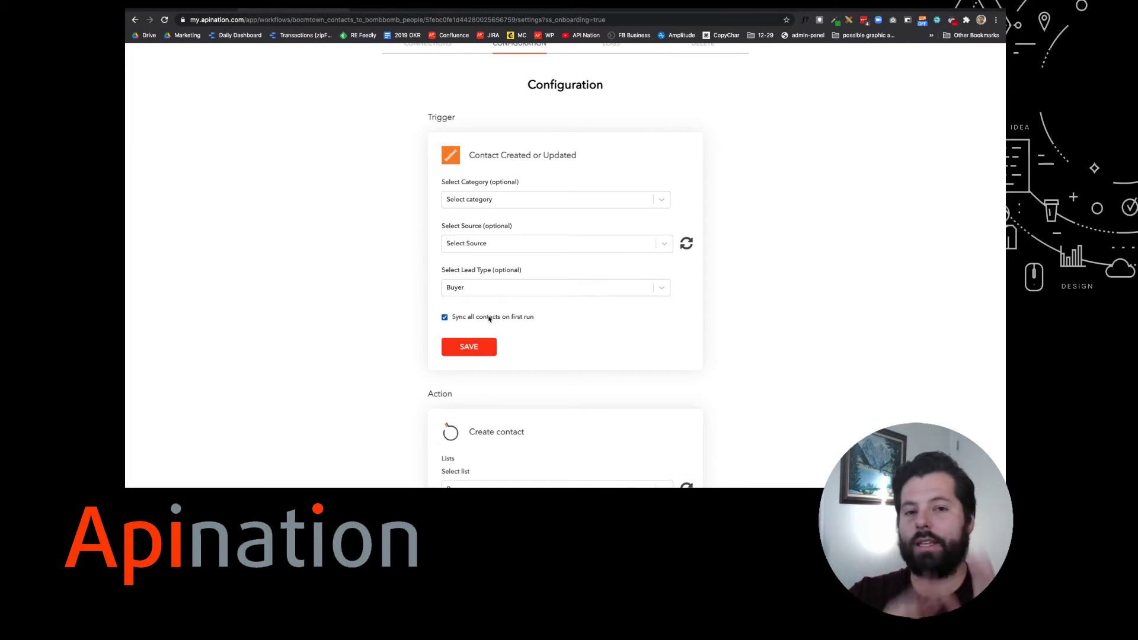
# Save the trigger, then save the Create contact action with list Buyer and no drip.
pyautogui.click(472, 353)
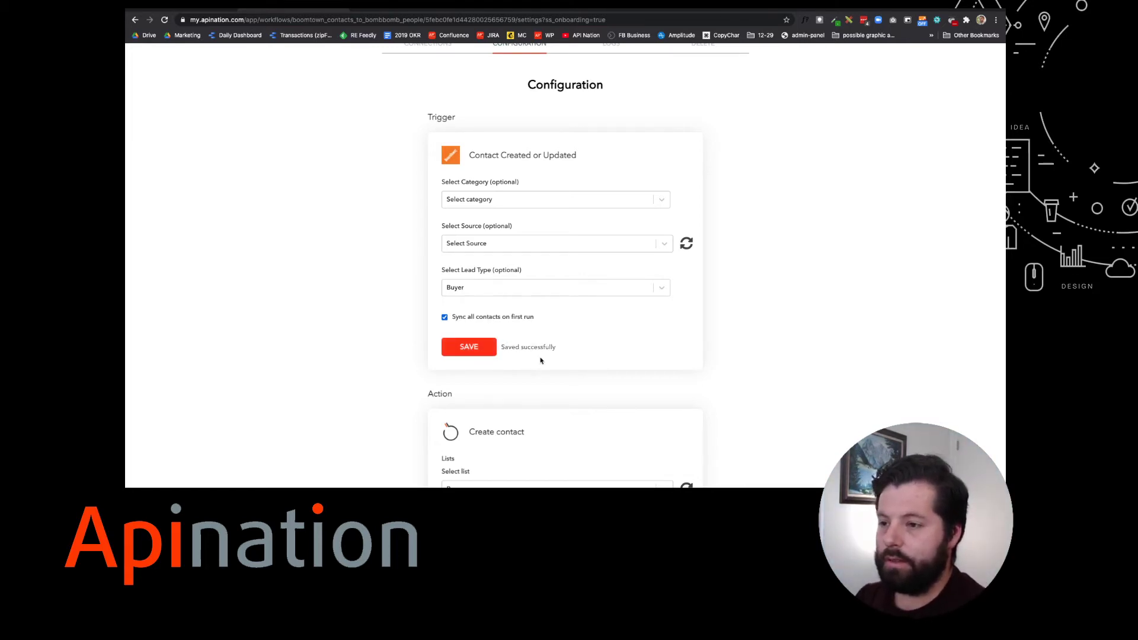
pyautogui.scroll(-3, 541, 359)
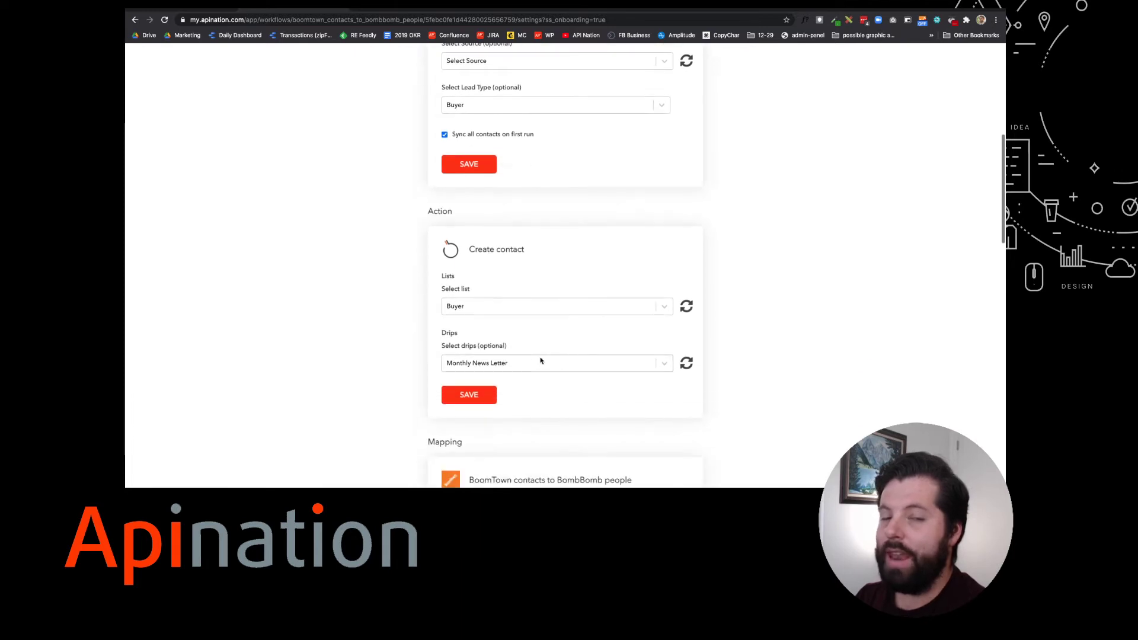
pyautogui.click(473, 313)
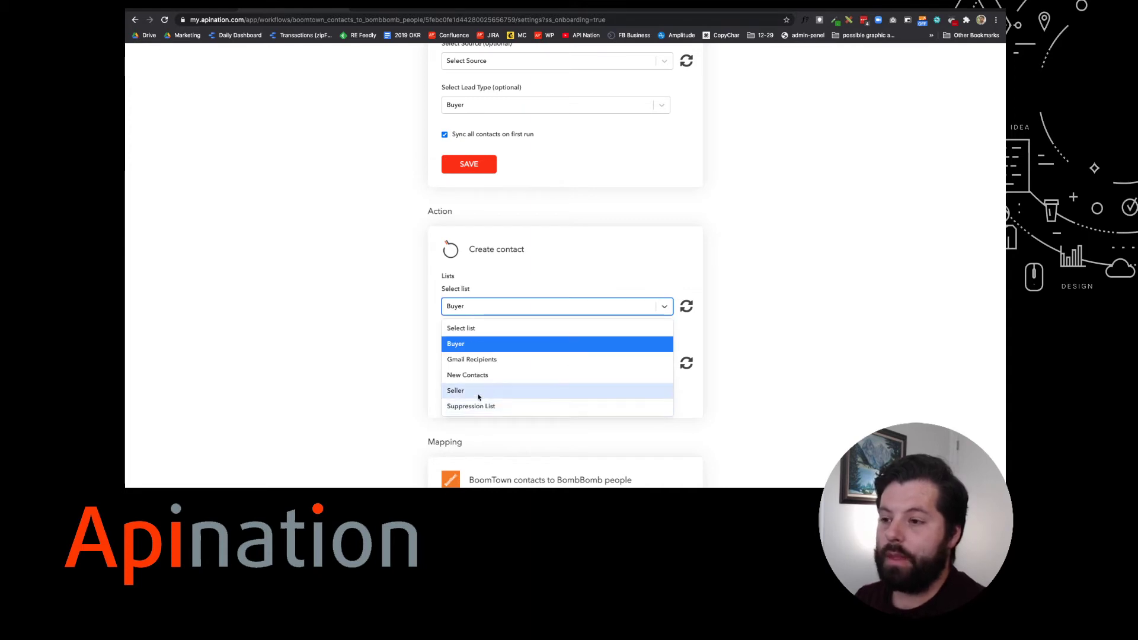
pyautogui.click(530, 285)
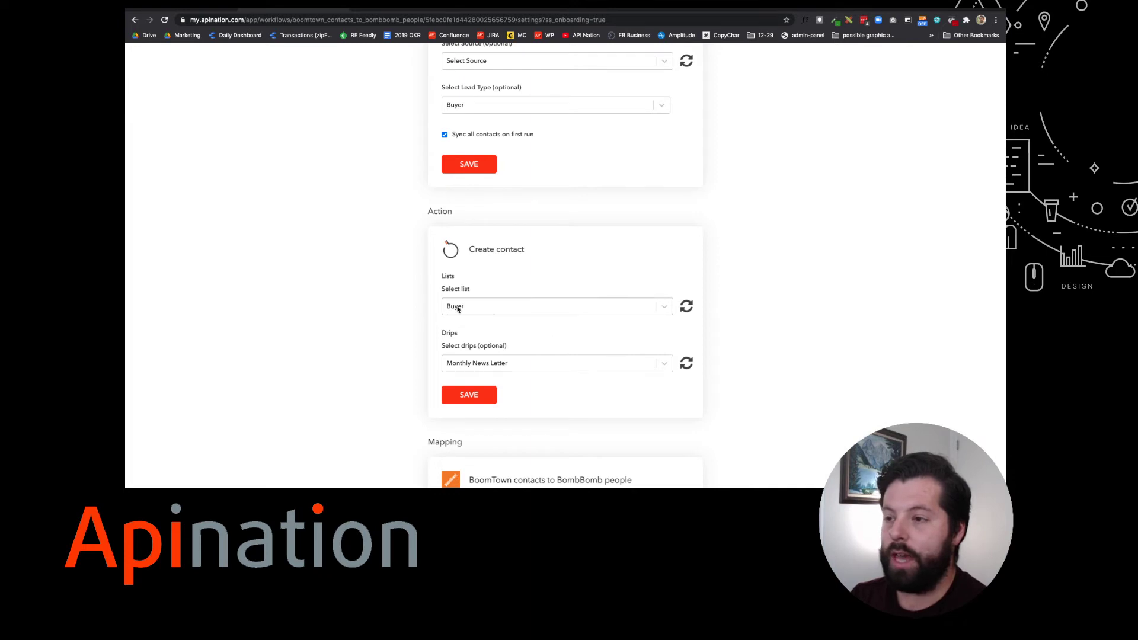
pyautogui.click(503, 371)
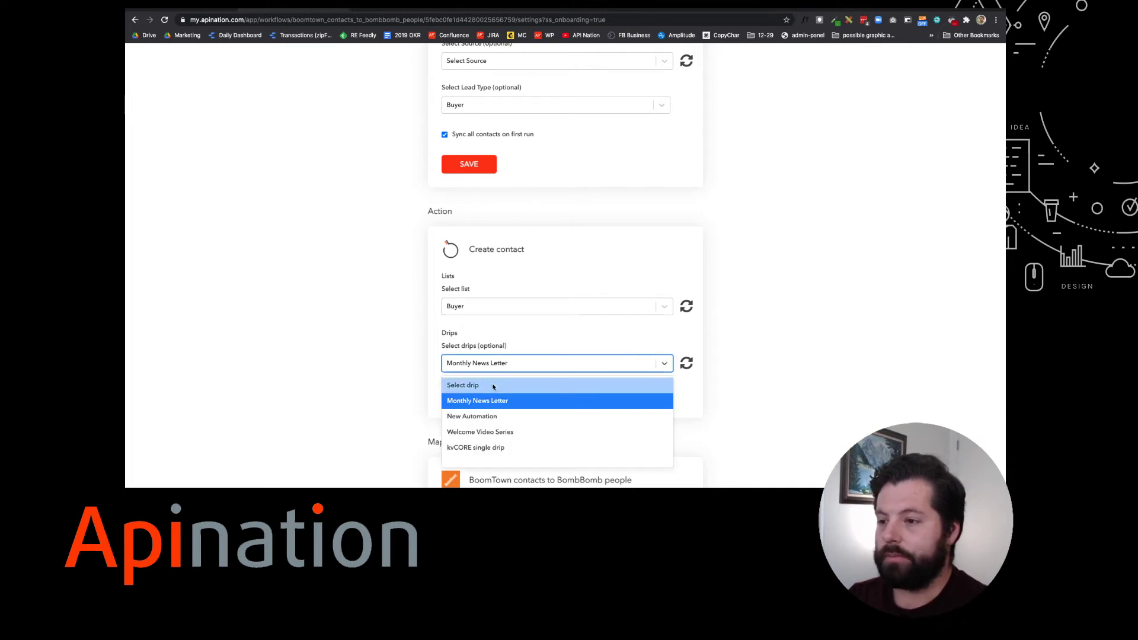
pyautogui.click(493, 387)
pyautogui.click(475, 391)
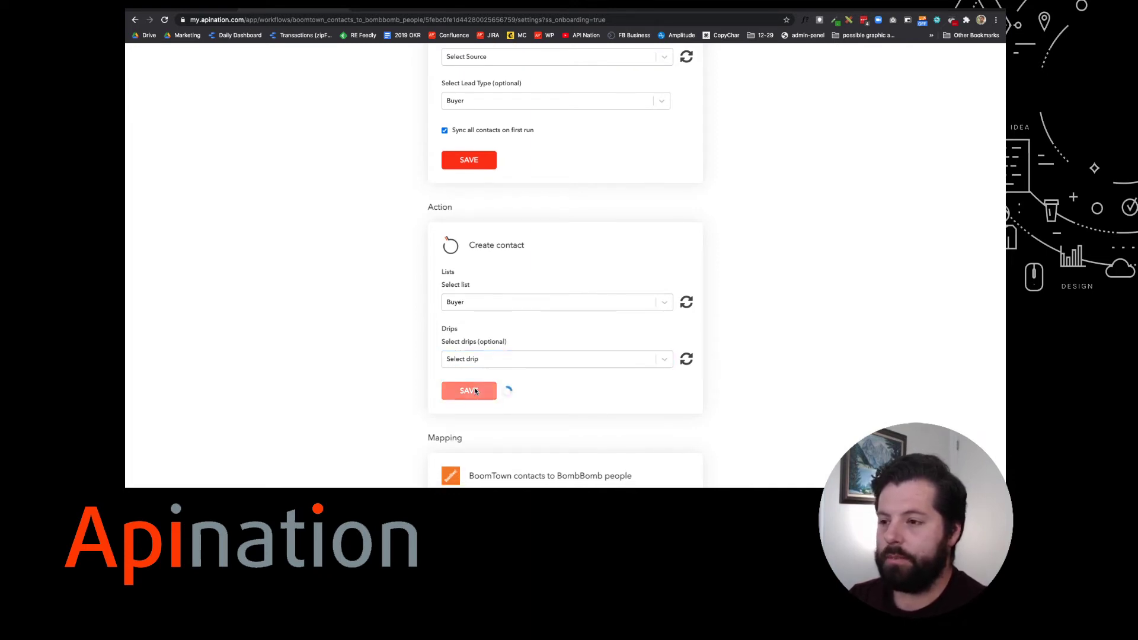
# Map BoomTown's Zip to BombBomb's Postal Code, save the mapping, and activate the sync.
pyautogui.scroll(6, 490, 331)
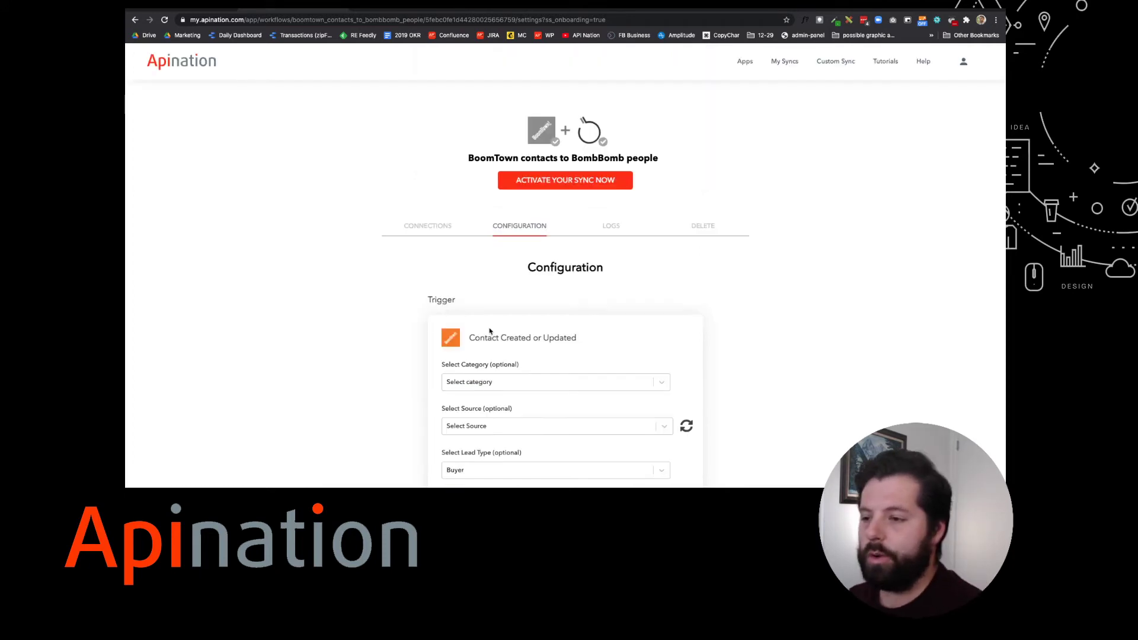
pyautogui.scroll(-2, 490, 331)
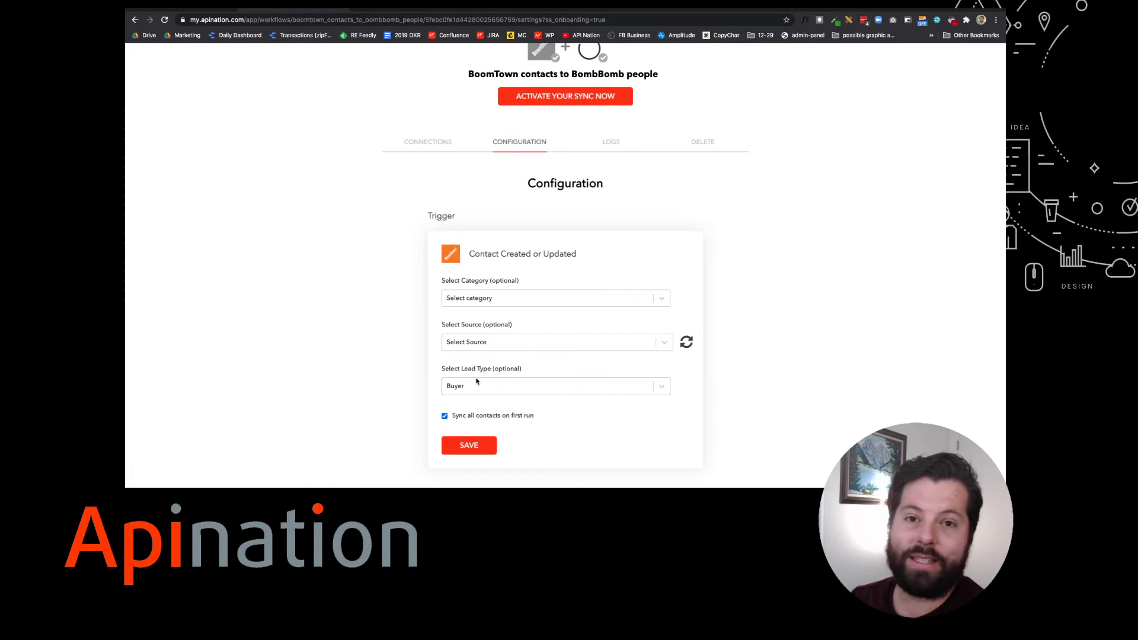
pyautogui.scroll(-6, 469, 396)
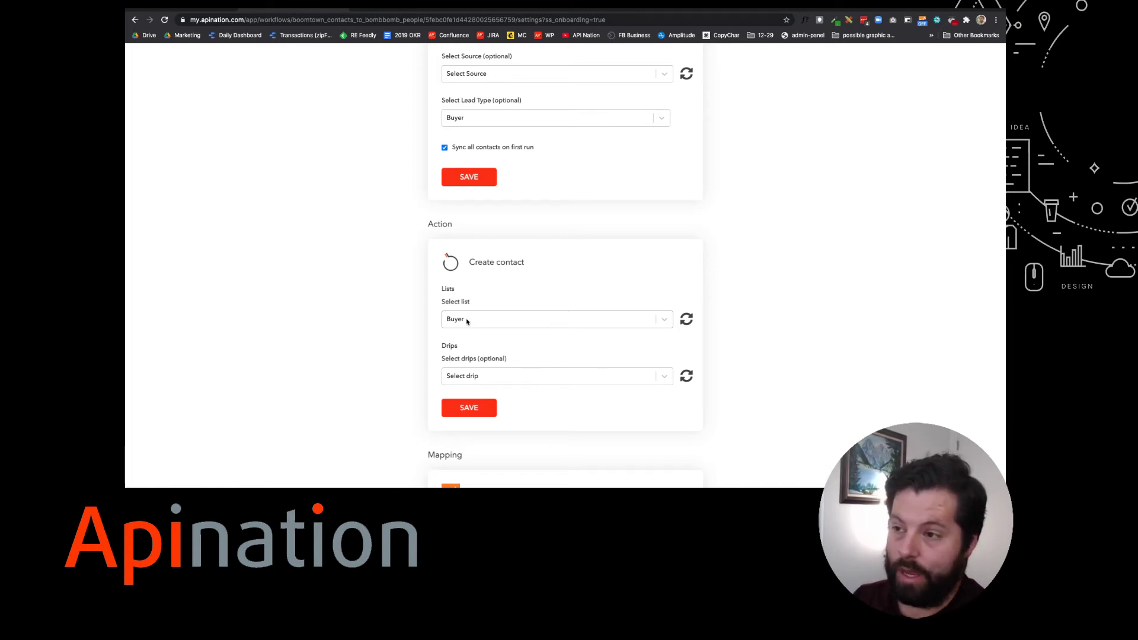
pyautogui.scroll(-1, 465, 319)
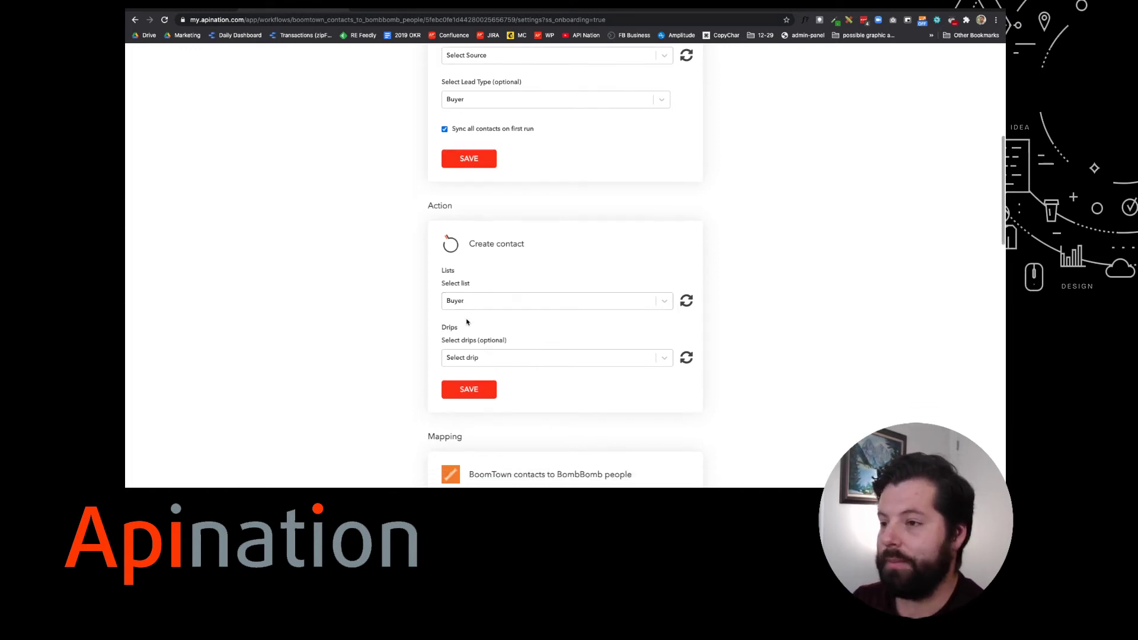
pyautogui.scroll(-5, 478, 373)
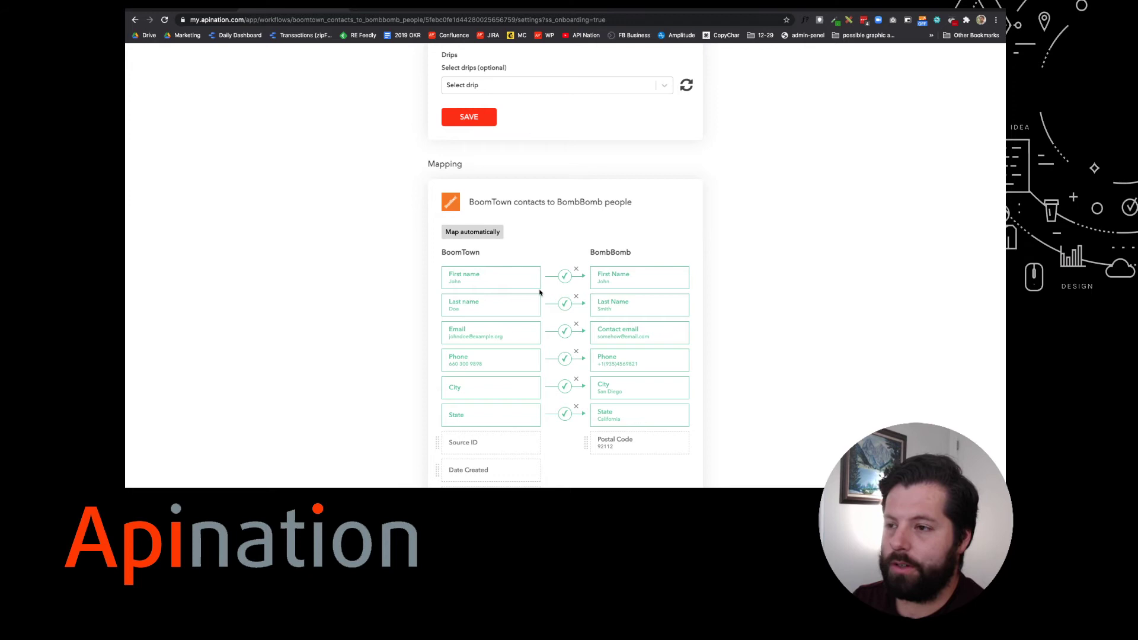
pyautogui.scroll(-3, 572, 391)
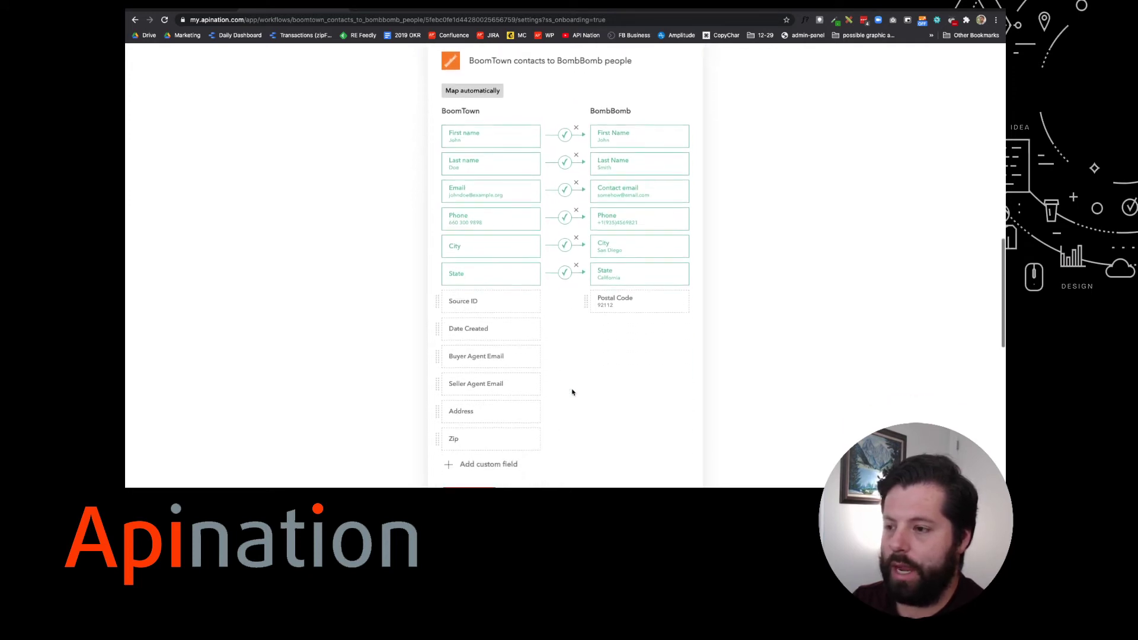
pyautogui.moveTo(469, 444); pyautogui.dragTo(614, 302)
pyautogui.scroll(-3, 526, 409)
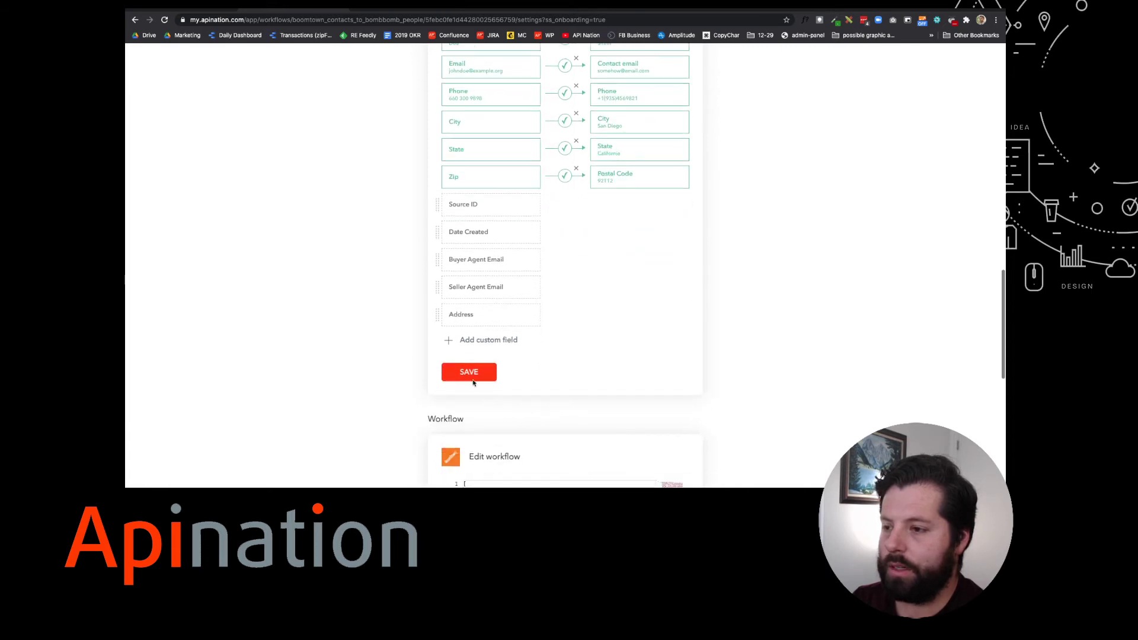
pyautogui.click(473, 373)
pyautogui.scroll(15, 607, 320)
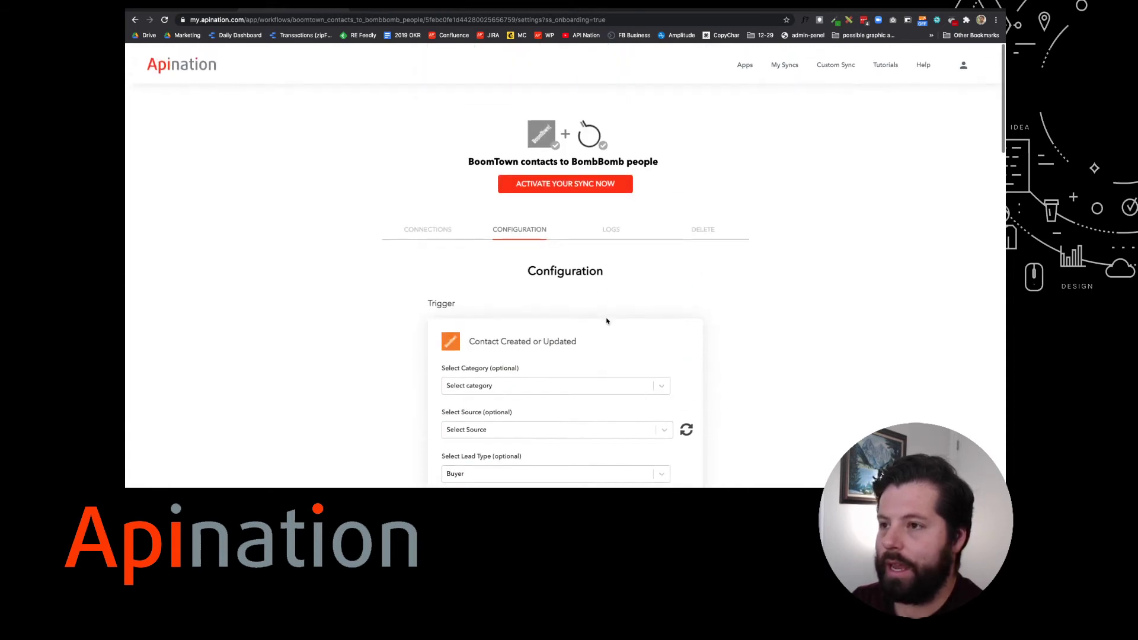
pyautogui.click(589, 181)
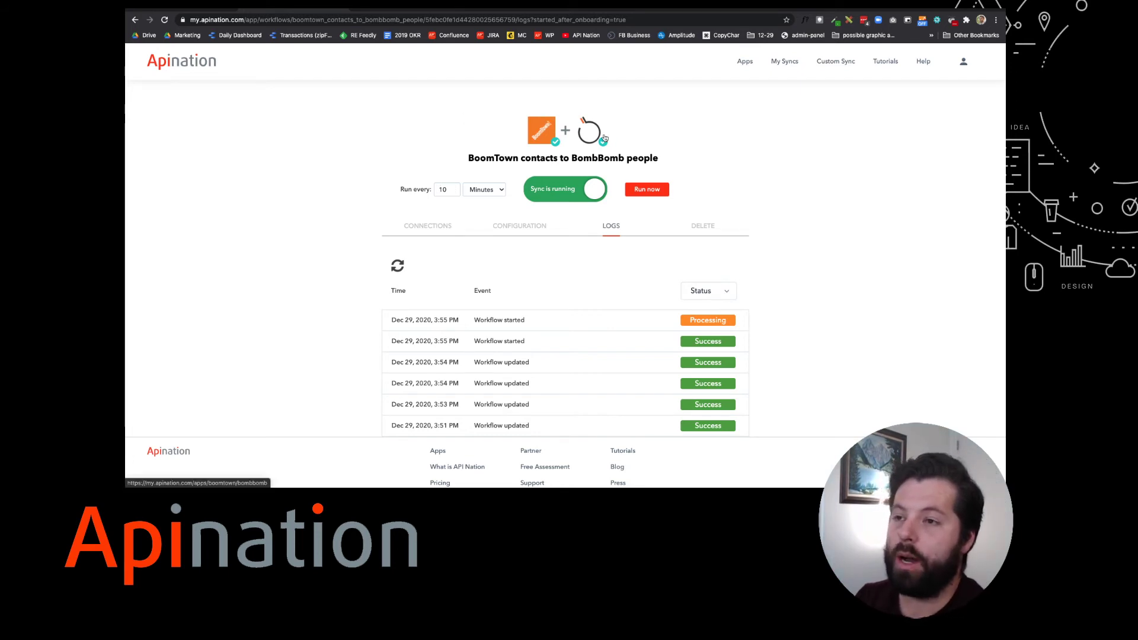
# Back in the sync's Configuration, confirm Lead Type stays Buyer, then go to BoomTown's leads.
pyautogui.click(532, 227)
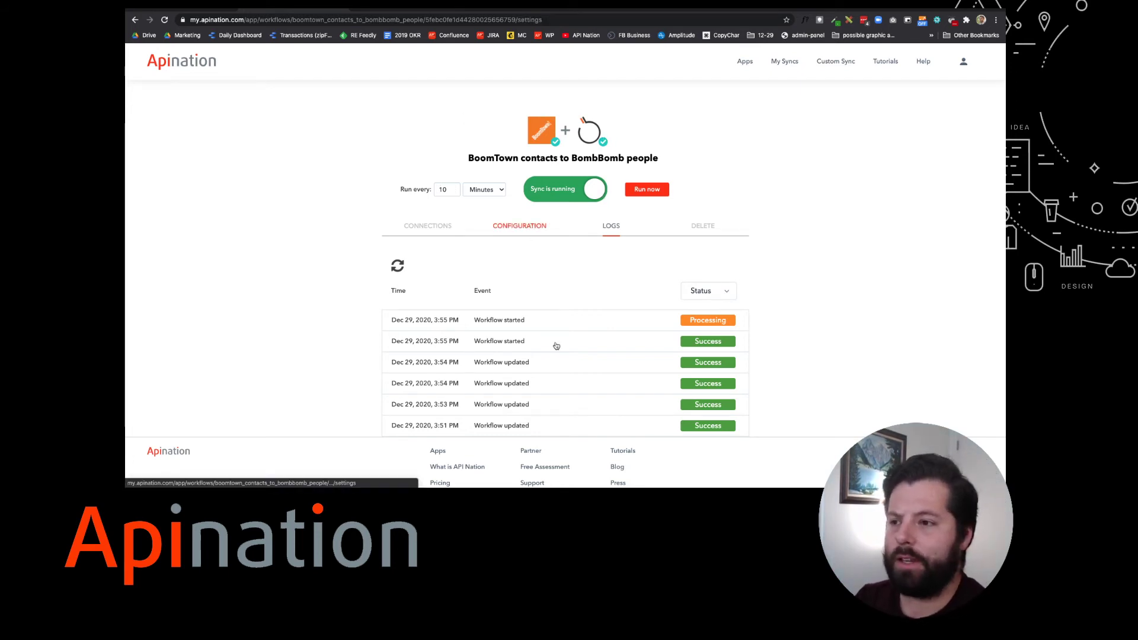
pyautogui.scroll(-2, 556, 345)
pyautogui.click(483, 409)
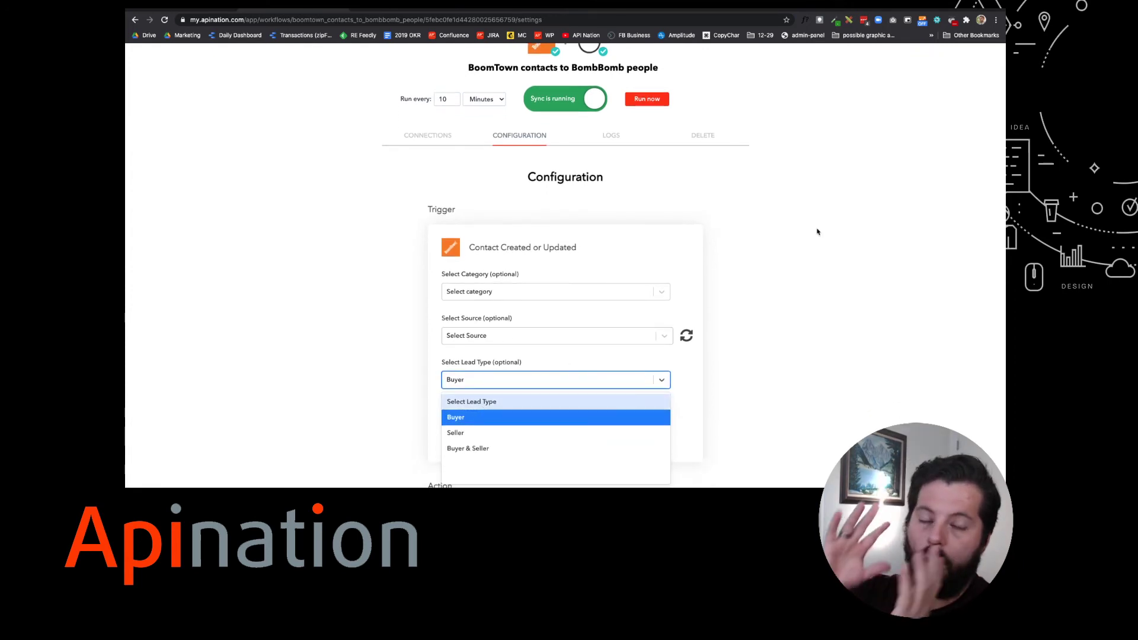
pyautogui.click(792, 203)
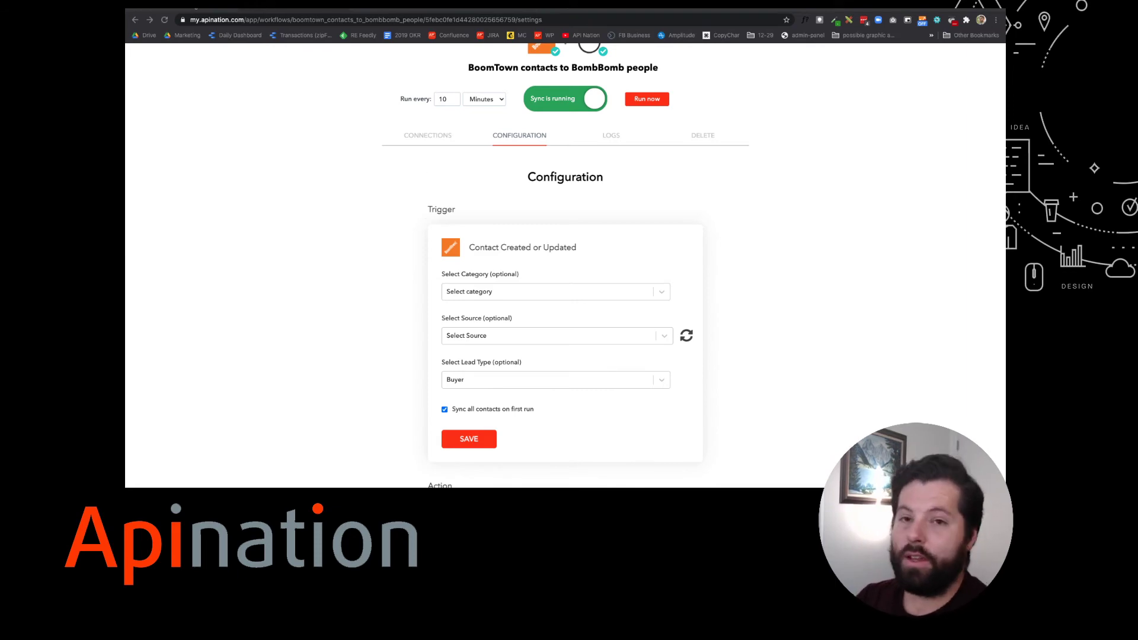
pyautogui.click(174, 9)
# Scroll through BoomTown's 214 Buyer leads, then view BombBomb's 26-contact Buyer list.
pyautogui.scroll(-2, 398, 195)
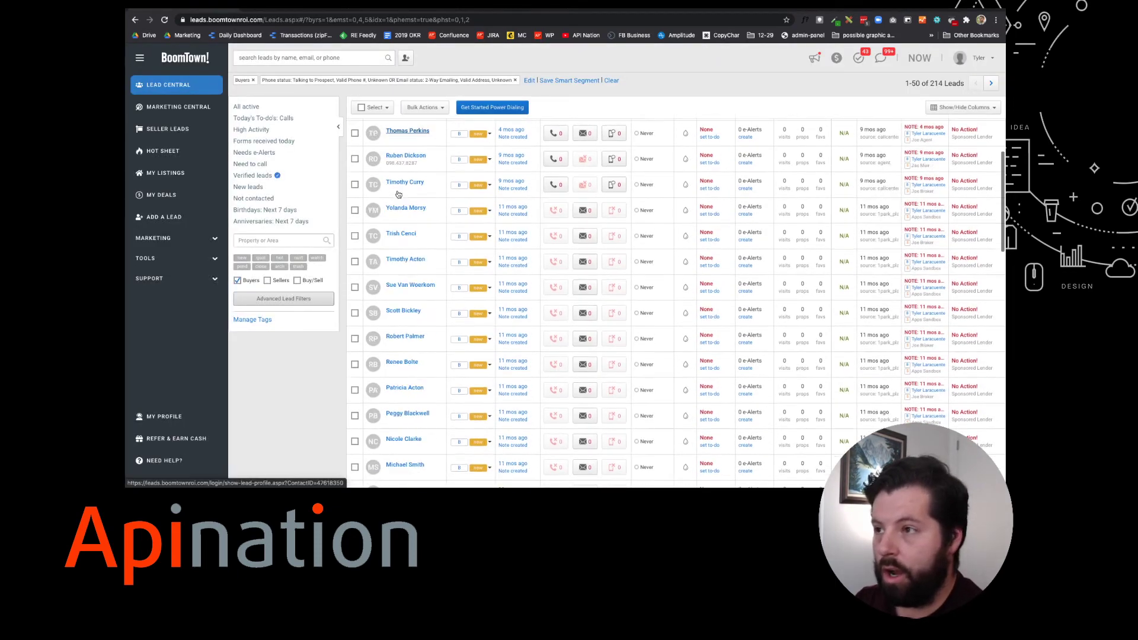
pyautogui.scroll(-5, 398, 194)
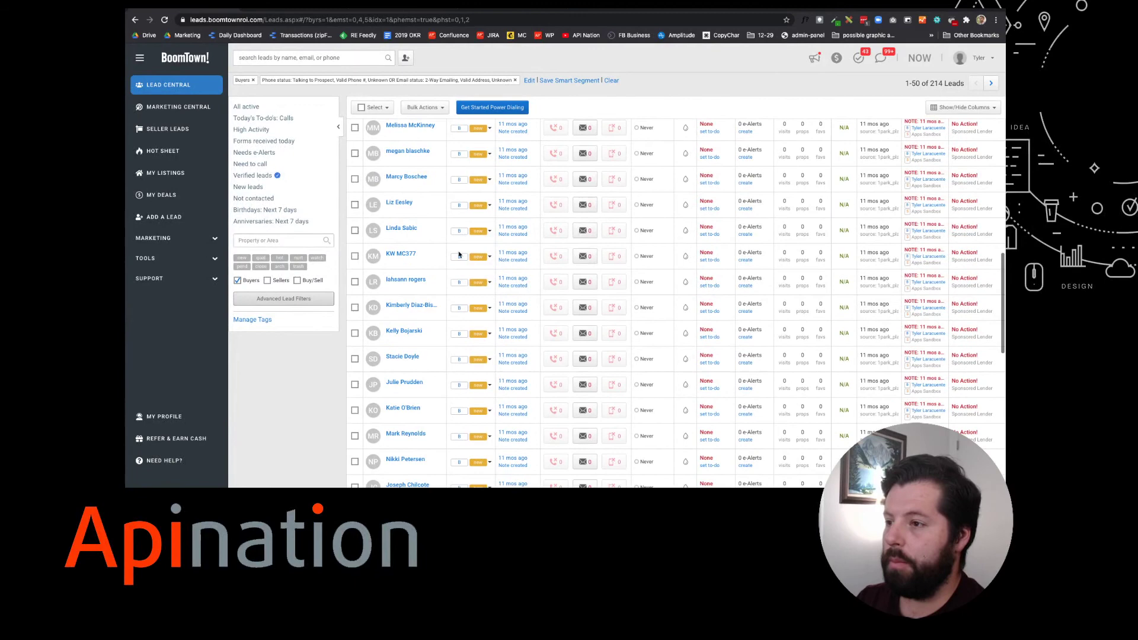
pyautogui.scroll(7, 425, 370)
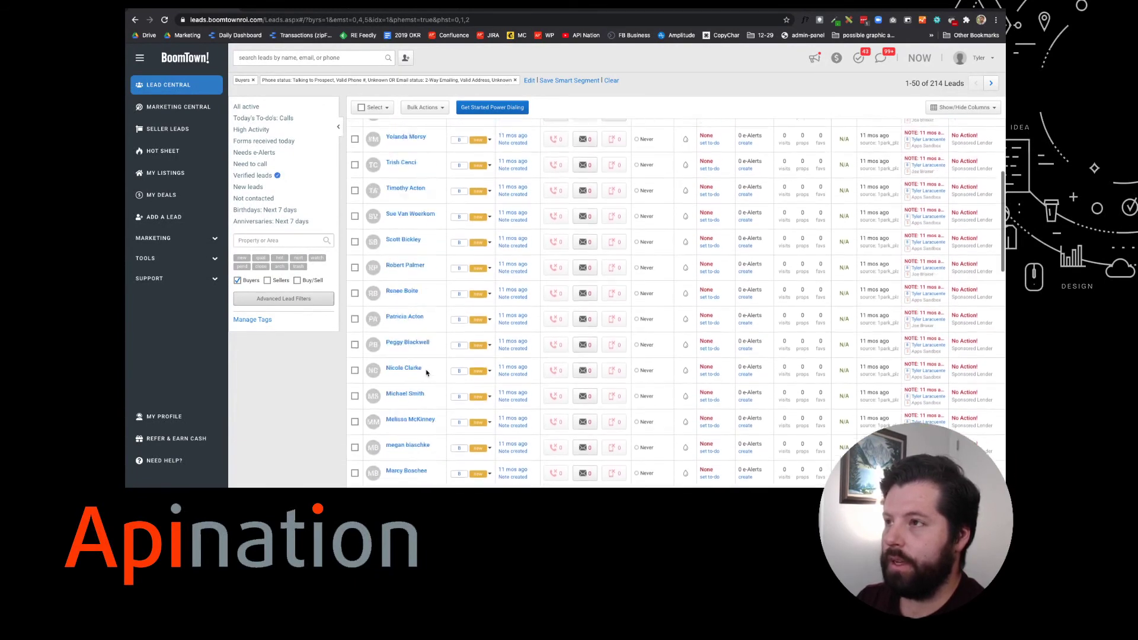
pyautogui.click(398, 23)
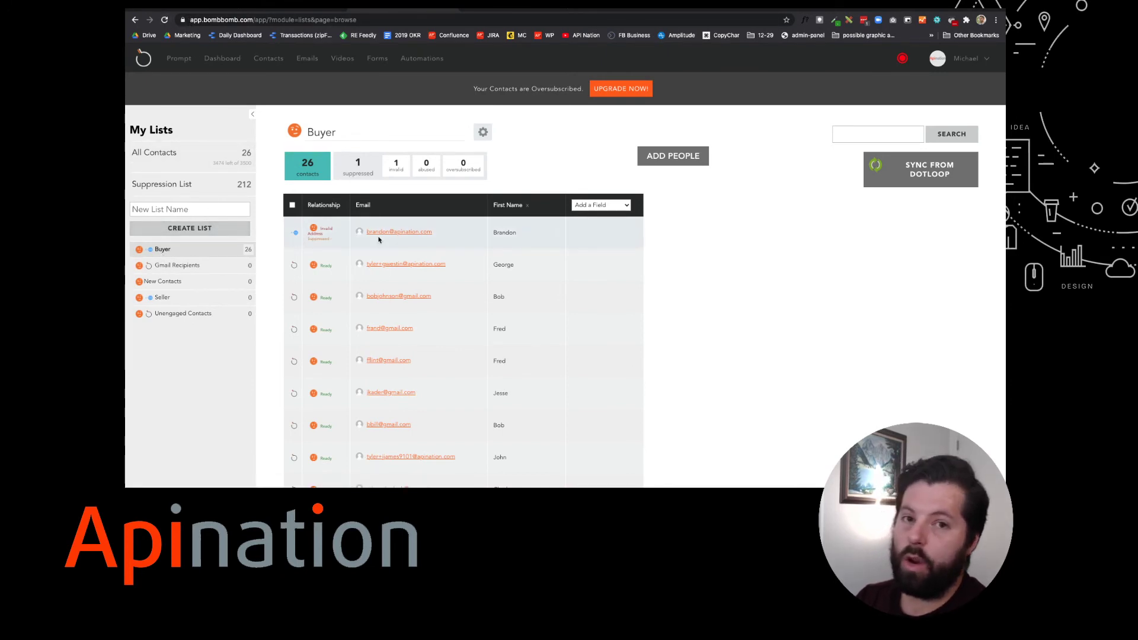
# Glance at BombBomb Automations, then open a contact's record from the Buyer list.
pyautogui.click(422, 58)
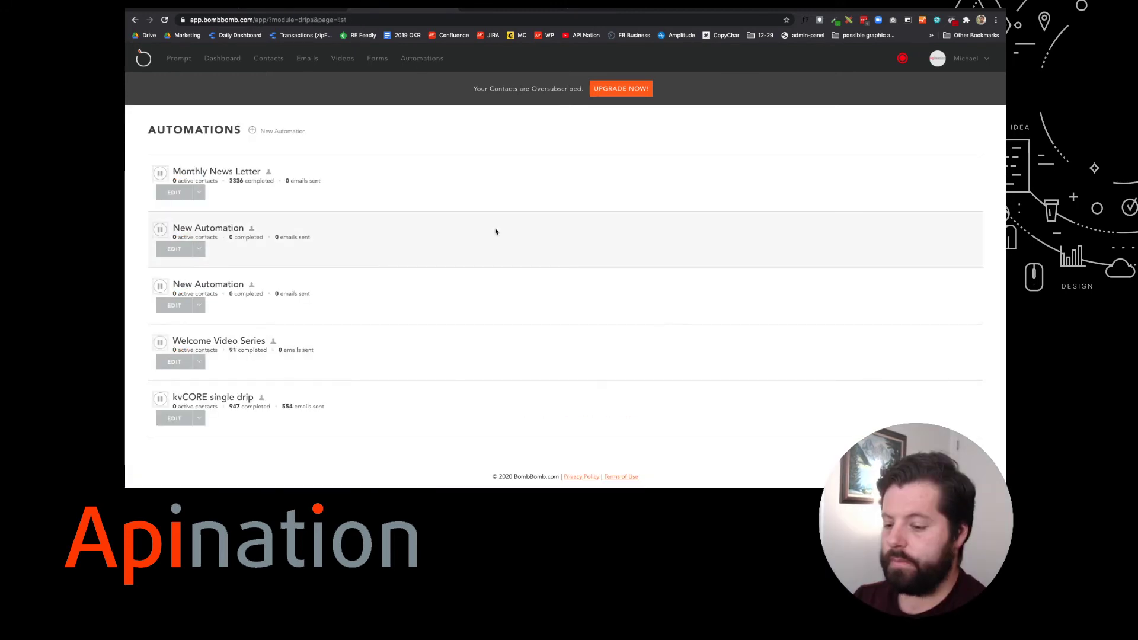
pyautogui.click(266, 58)
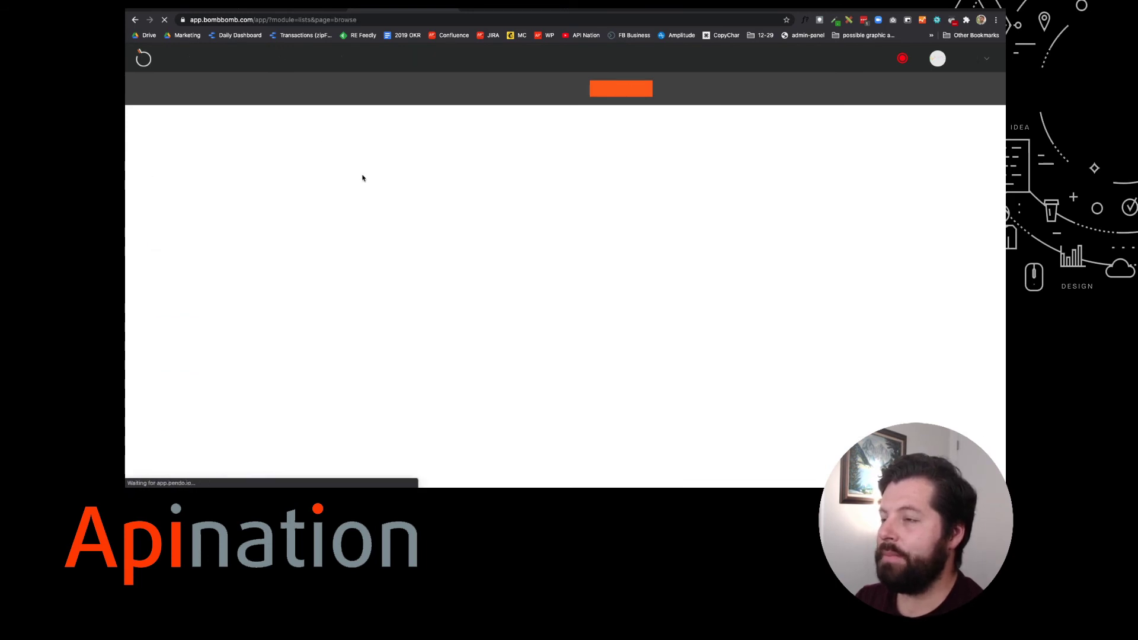
pyautogui.click(159, 248)
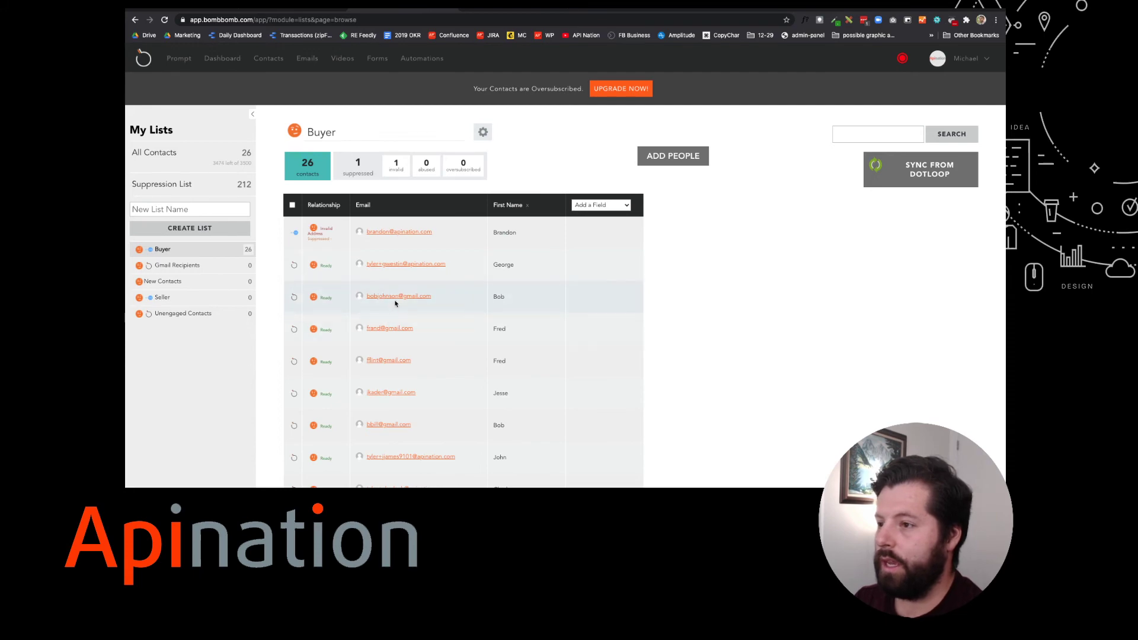
pyautogui.click(401, 297)
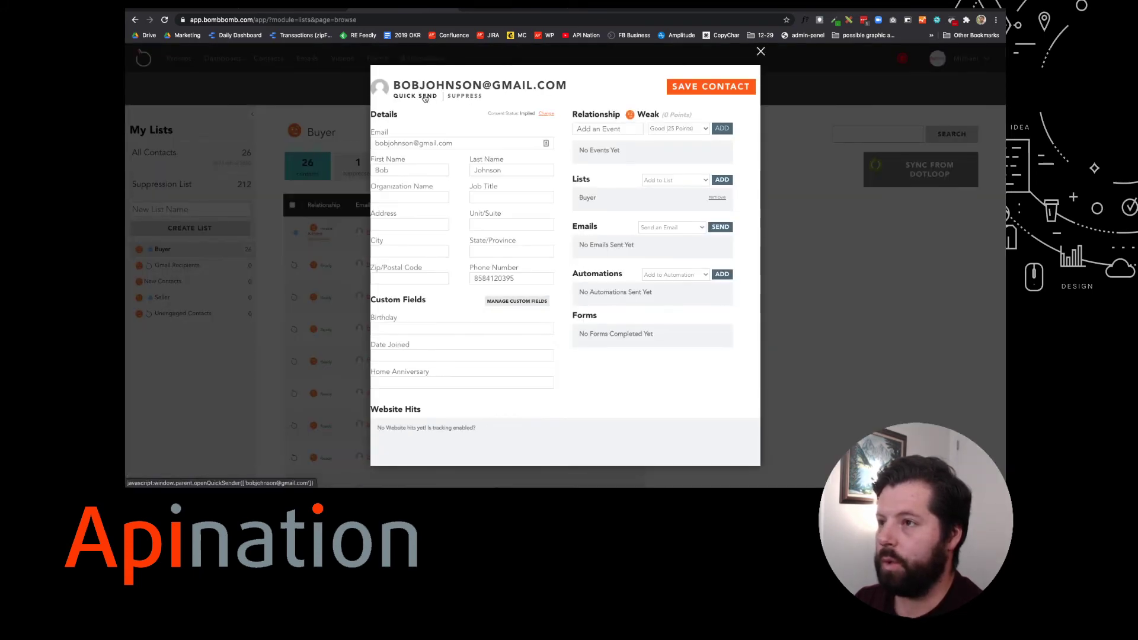
# Start a Quick Send to the Buyer contact and record a roughly 20-second webcam video.
pyautogui.click(415, 96)
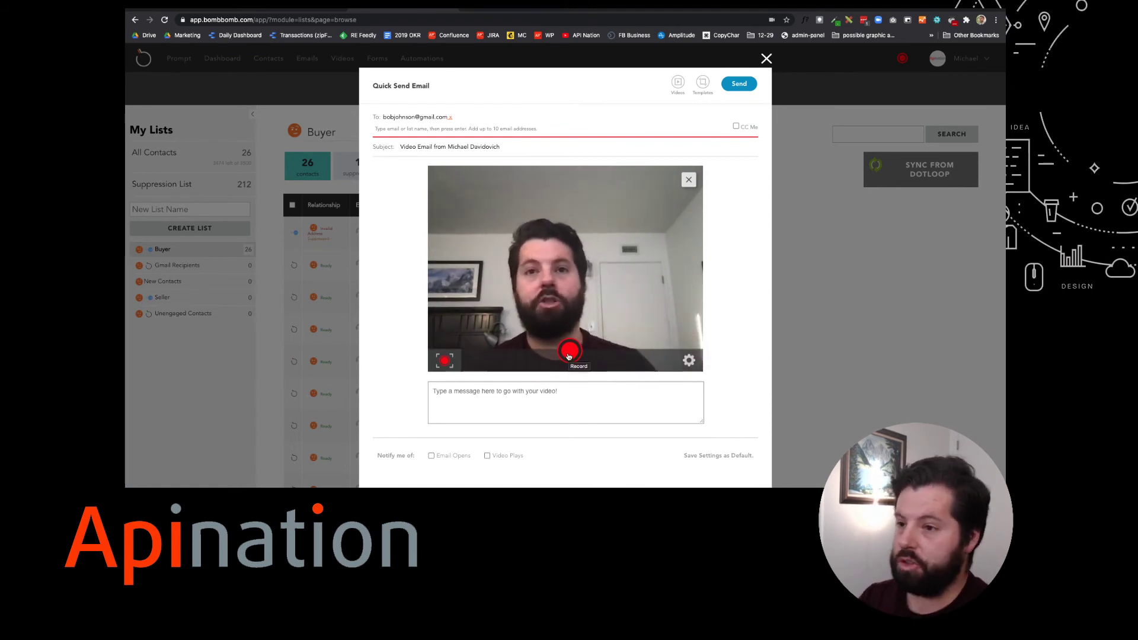
pyautogui.click(569, 351)
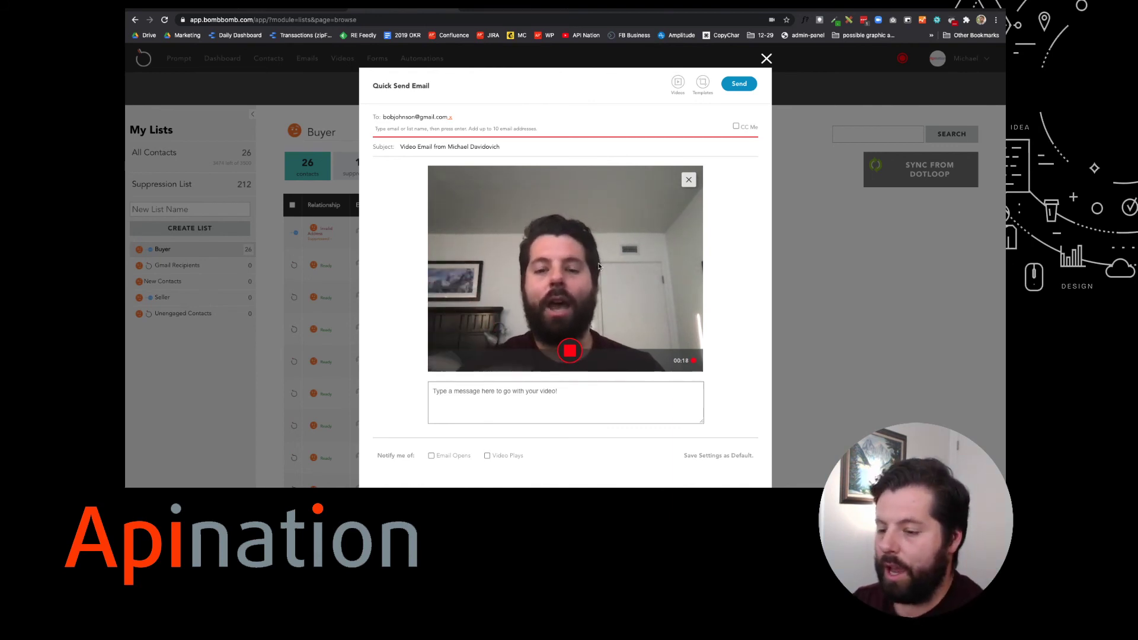
pyautogui.click(571, 351)
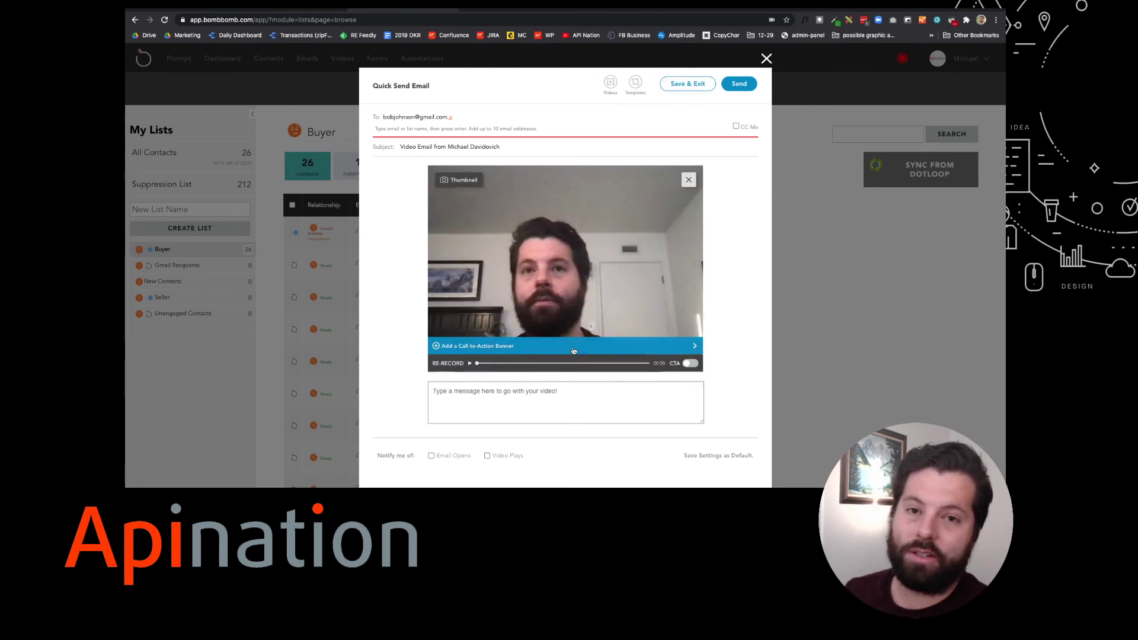